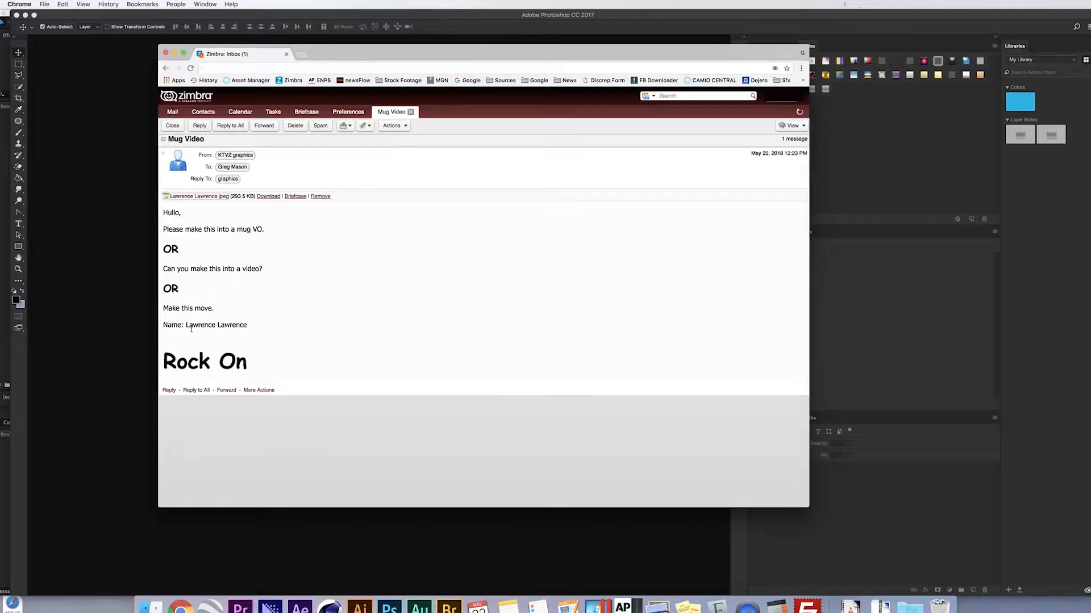
# - Open the email's portrait JPEG attachment full-size in its own tab and copy the image
pyautogui.moveTo(182, 326); pyautogui.dragTo(279, 333)
pyautogui.click(199, 197)
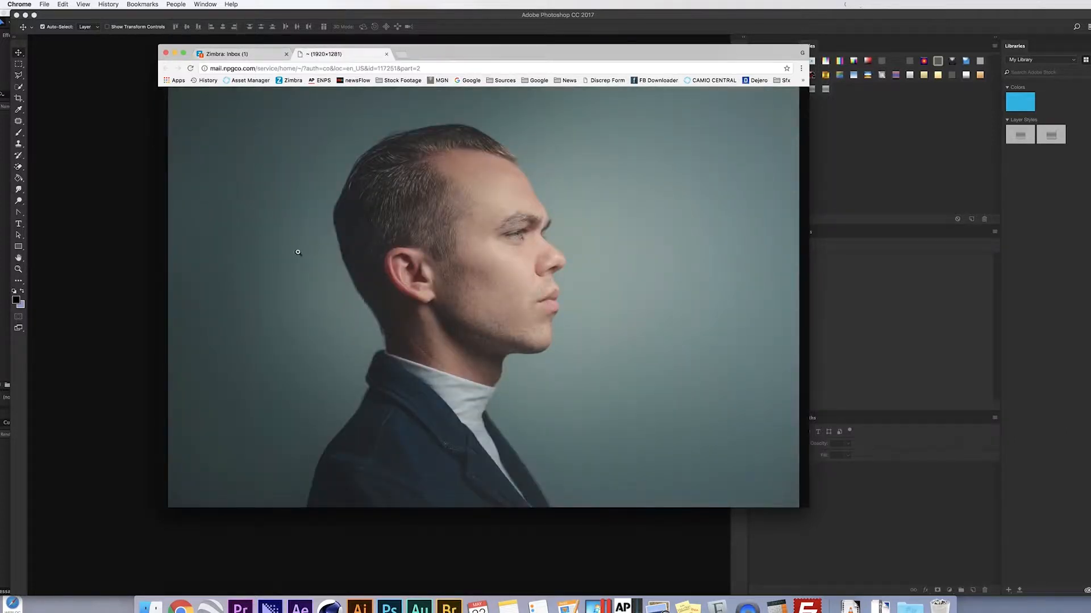
pyautogui.rightClick(332, 287)
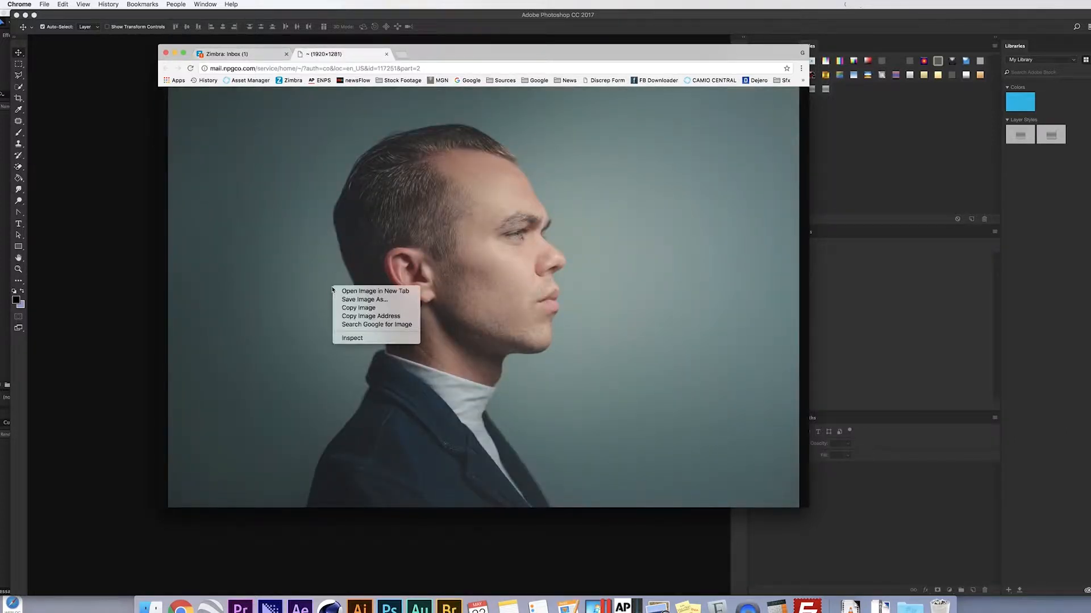
pyautogui.click(366, 309)
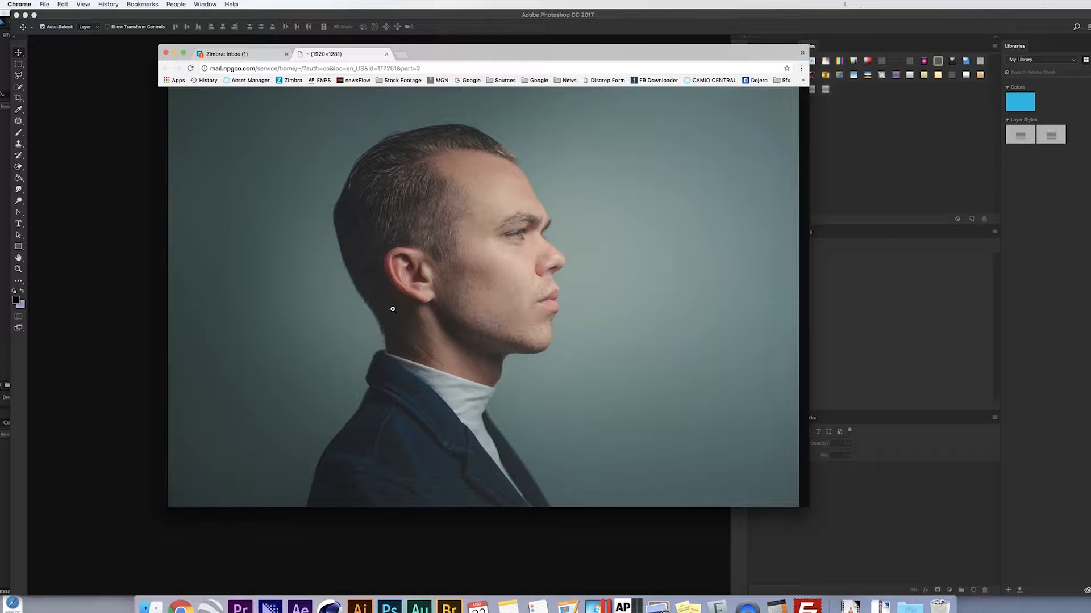
# - In Photoshop, show the Actions panel and run the Mugshots action to create a blank document
pyautogui.click(114, 290)
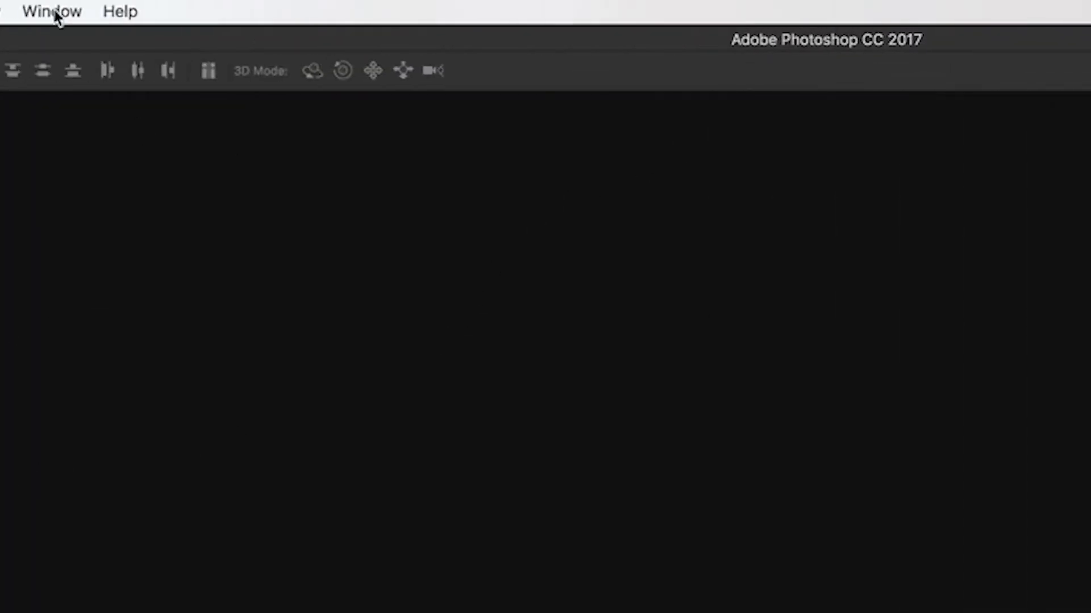
pyautogui.click(55, 11)
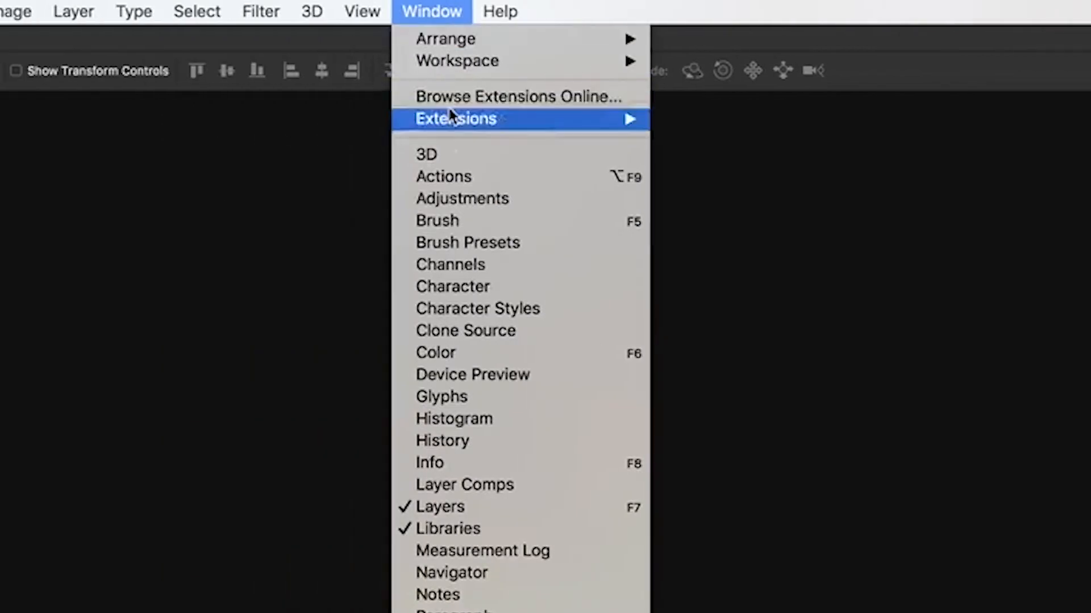
pyautogui.click(83, 177)
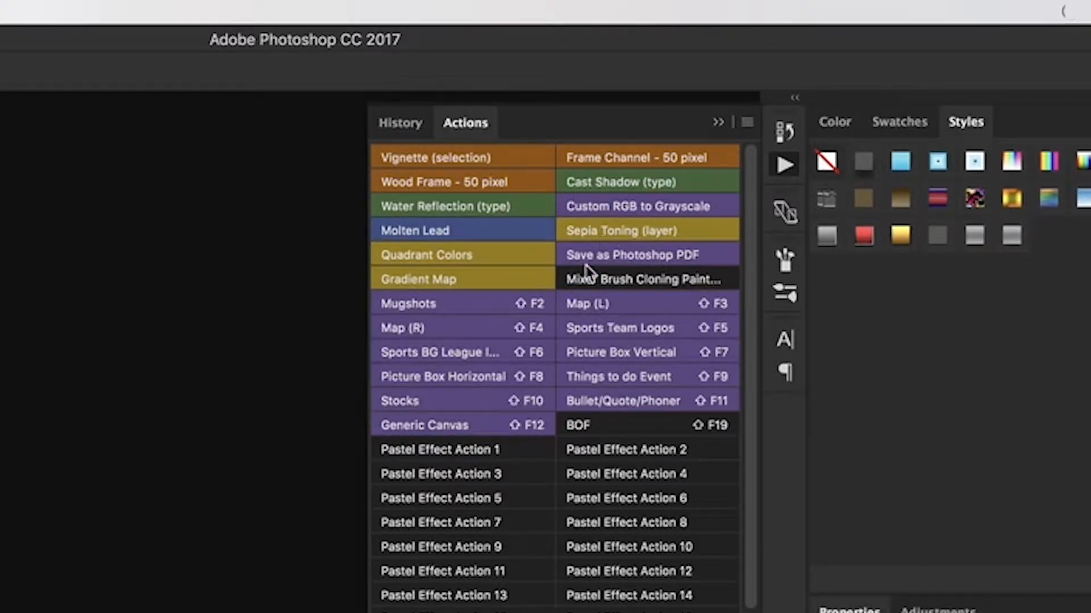
pyautogui.click(748, 124)
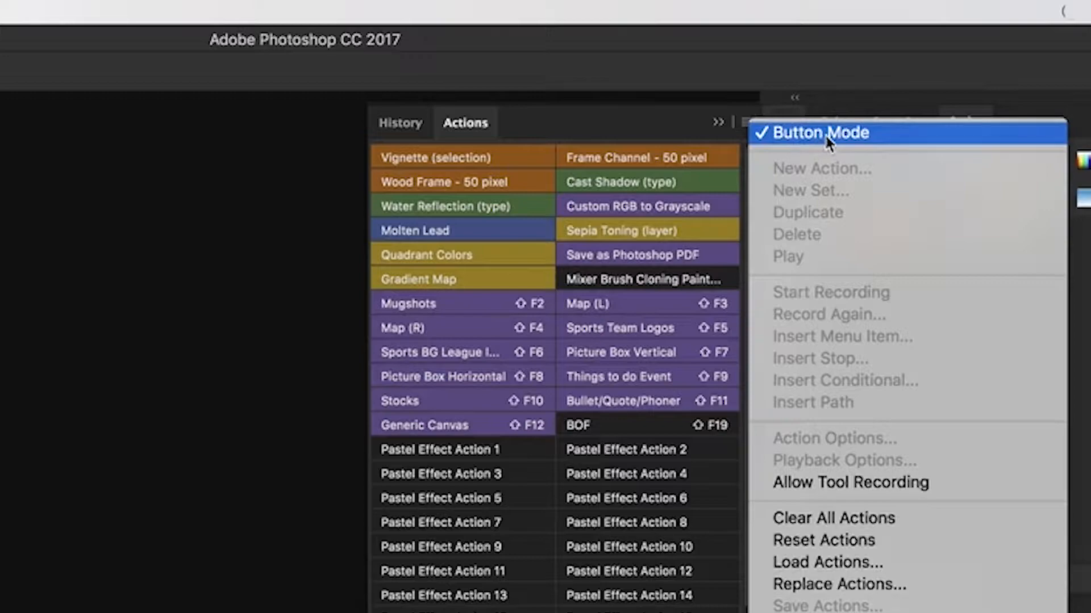
pyautogui.click(482, 306)
pyautogui.click(480, 308)
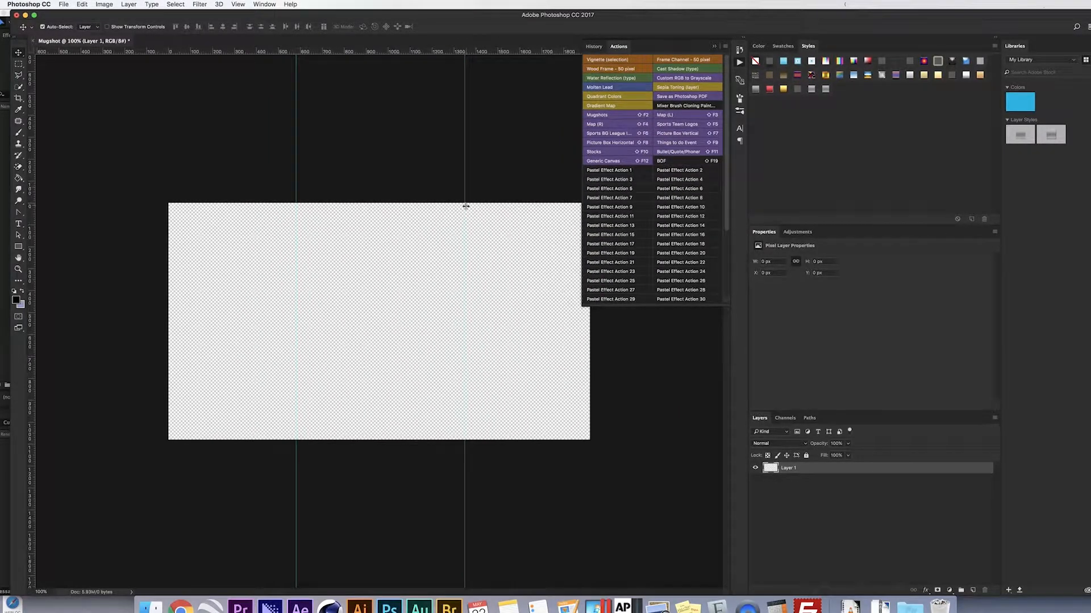
# - Paste the copied portrait onto Layer 1 and move it to X 113 px, Y -101 px
pyautogui.click(714, 47)
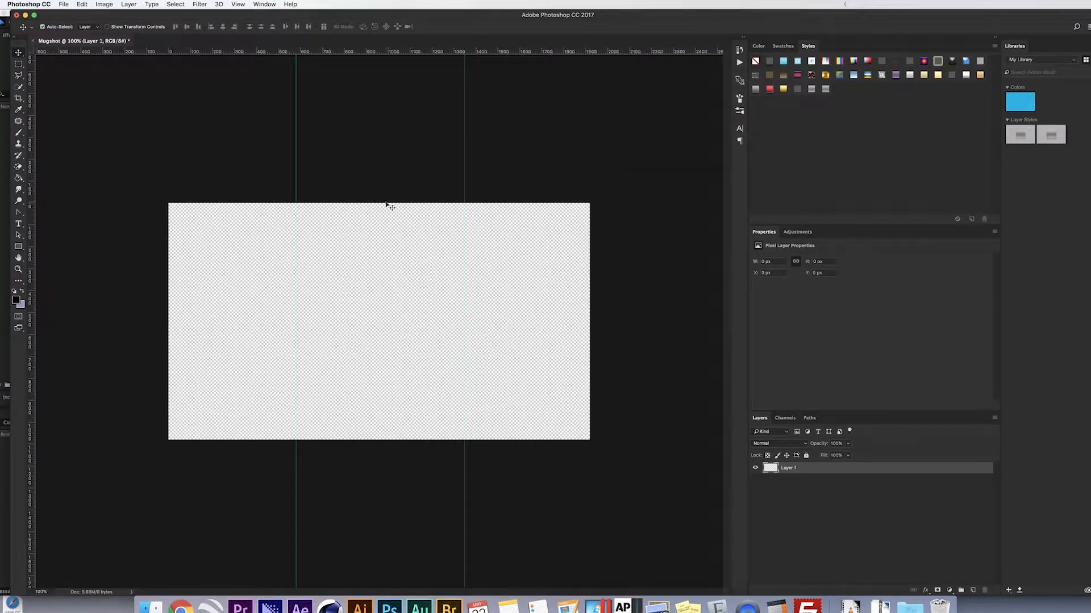
pyautogui.click(83, 5)
pyautogui.click(97, 83)
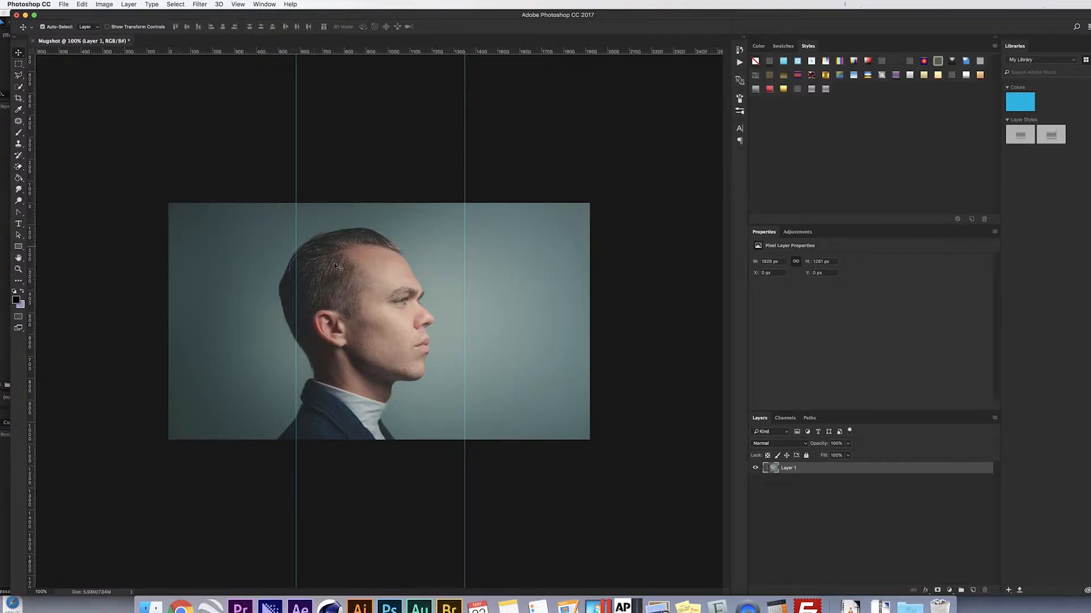
pyautogui.moveTo(356, 354); pyautogui.dragTo(379, 334)
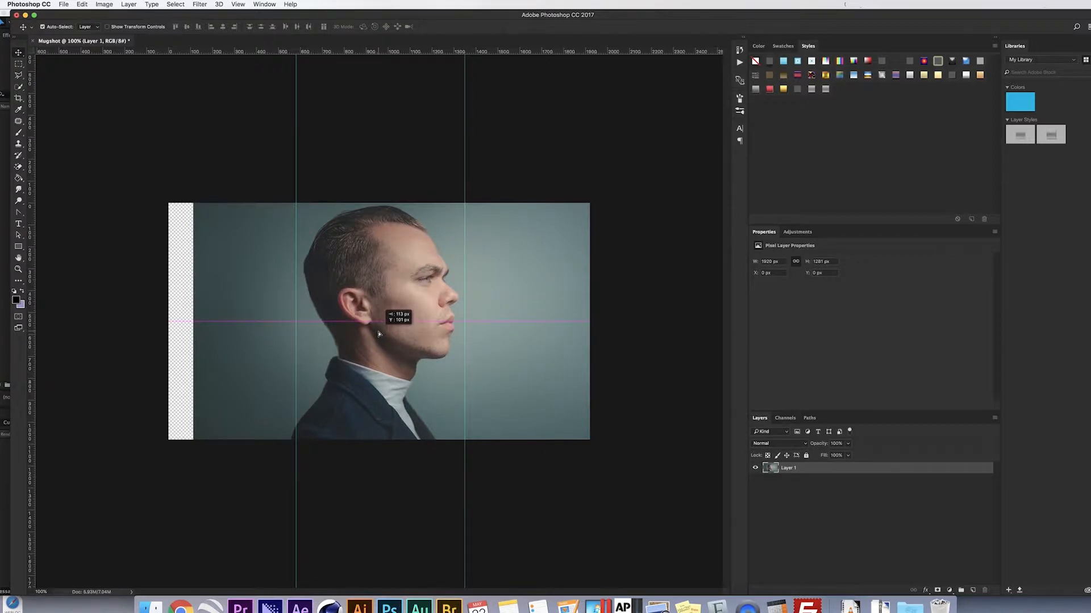
pyautogui.moveTo(379, 334); pyautogui.dragTo(379, 334)
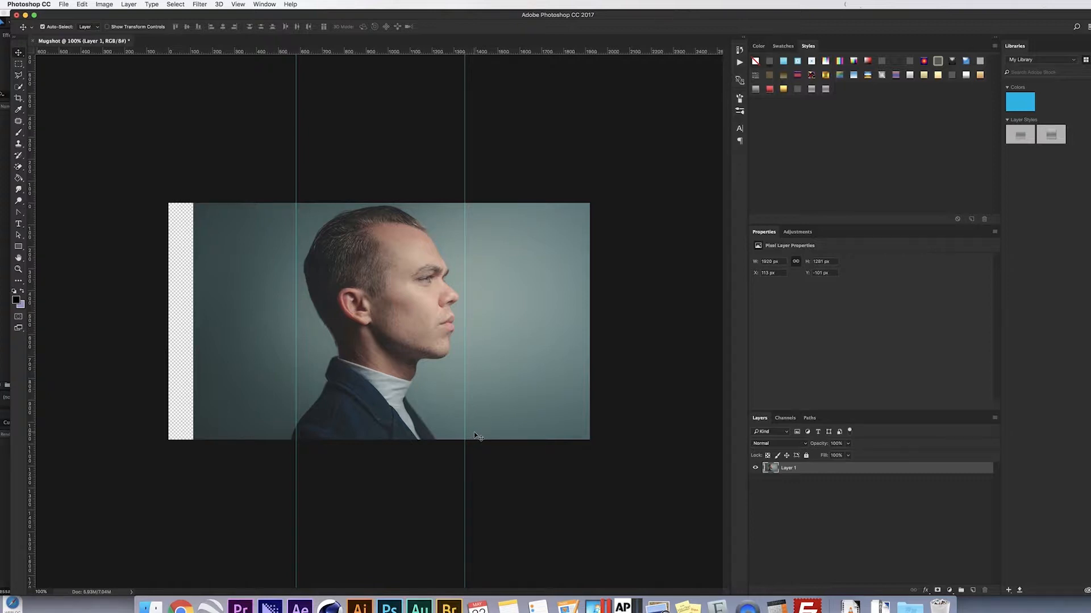
# - Start Save As and browse to the Raw Media folder
pyautogui.click(65, 5)
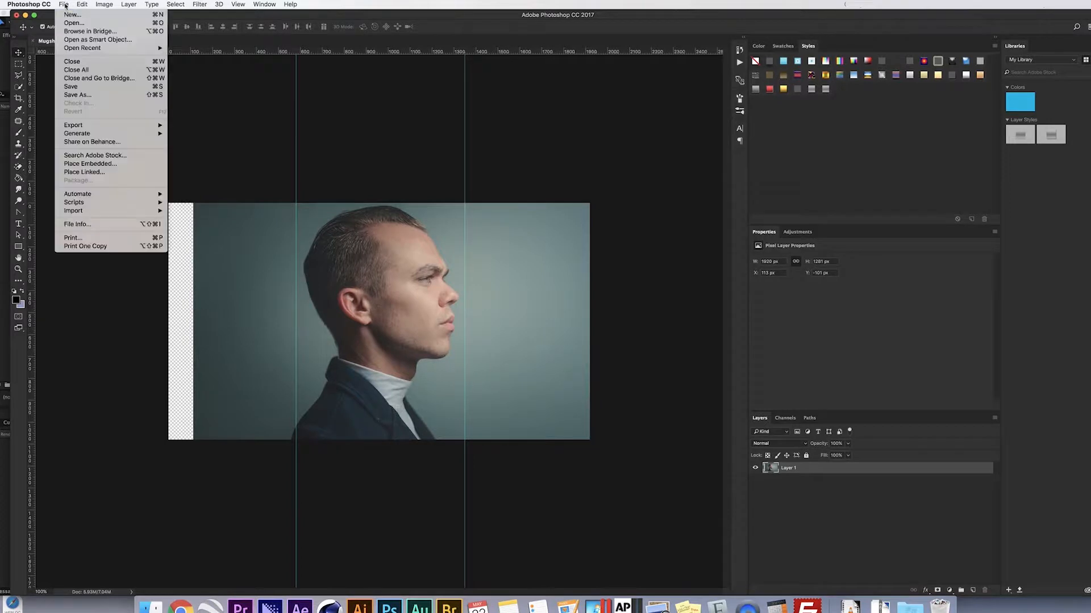
pyautogui.click(77, 94)
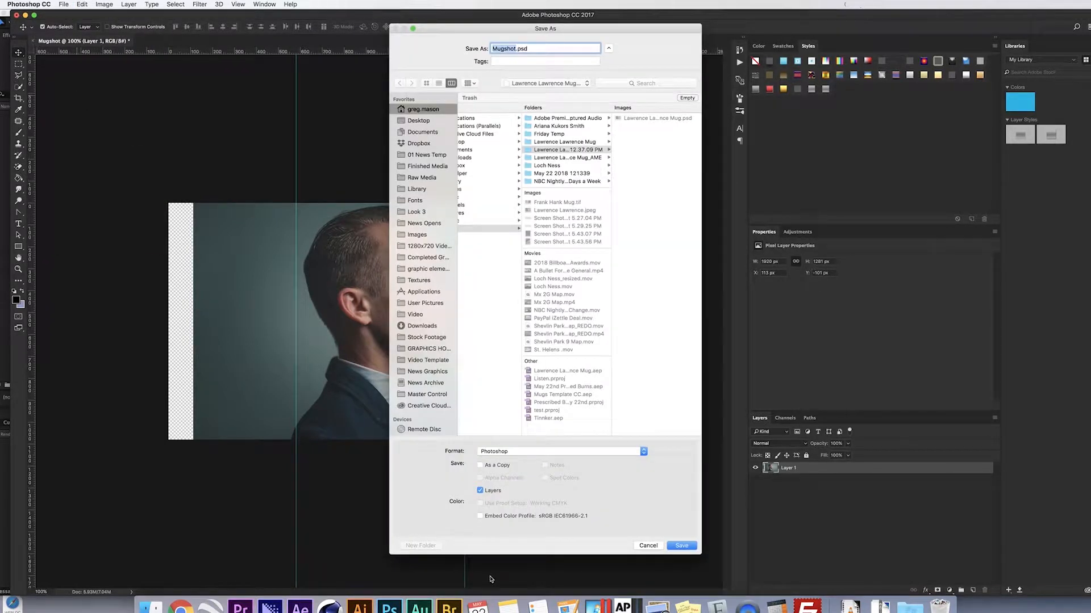
pyautogui.moveTo(534, 555); pyautogui.dragTo(547, 335)
pyautogui.moveTo(637, 55); pyautogui.dragTo(610, 155)
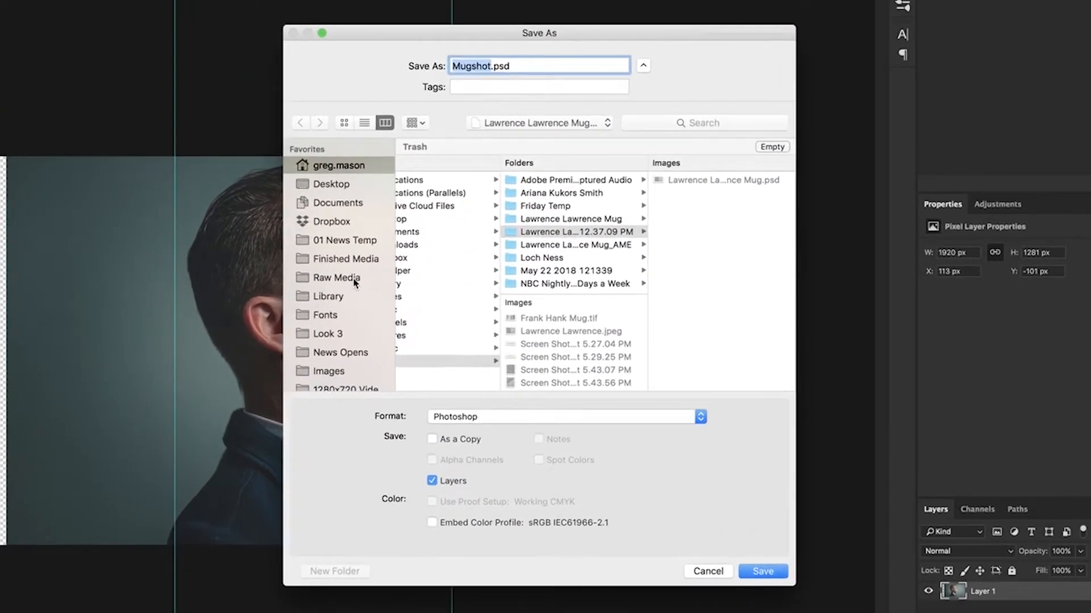
pyautogui.click(355, 281)
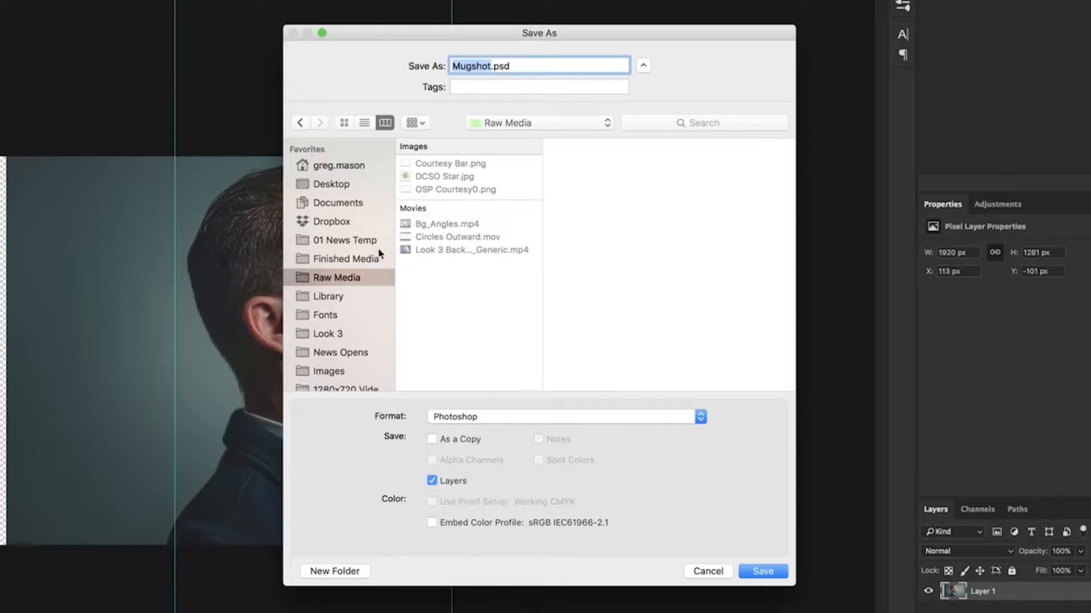
# - Create a new folder named after the subject's mug and save a same-named PSD inside it
pyautogui.click(337, 572)
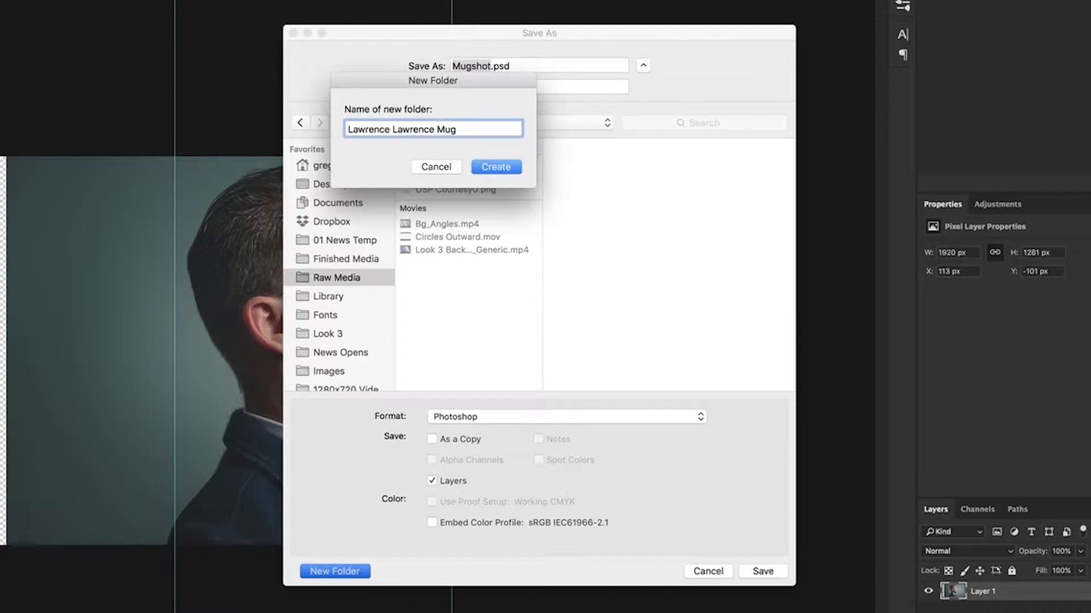
pyautogui.click(497, 168)
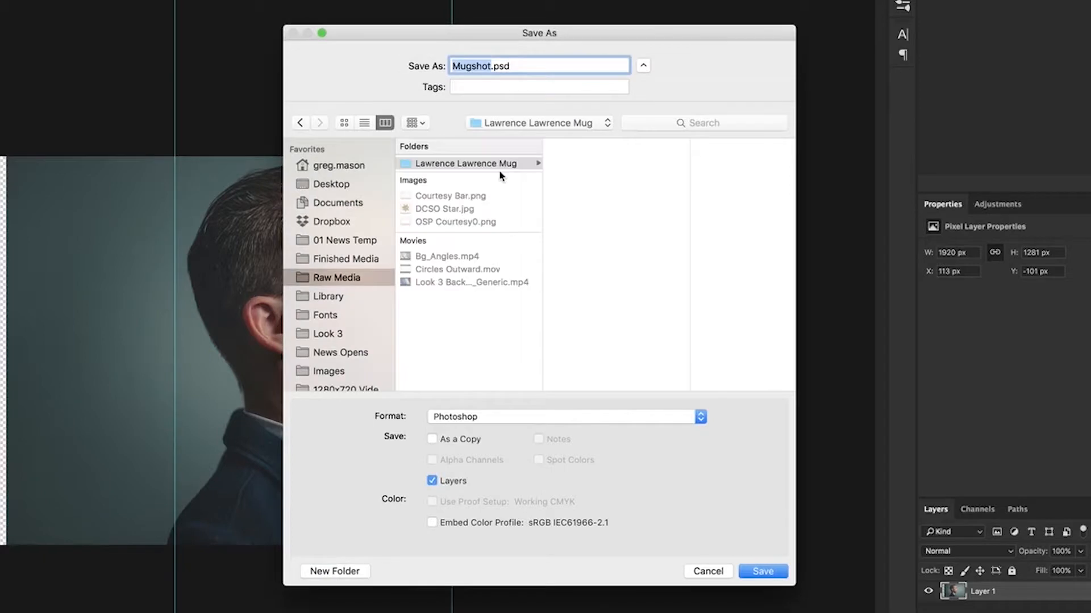
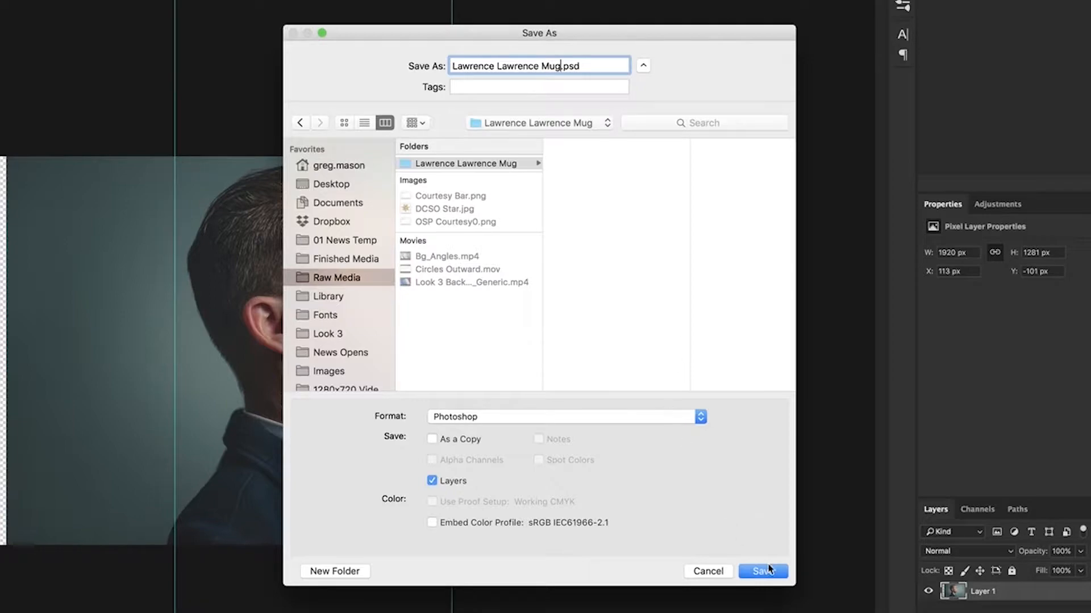
pyautogui.click(763, 571)
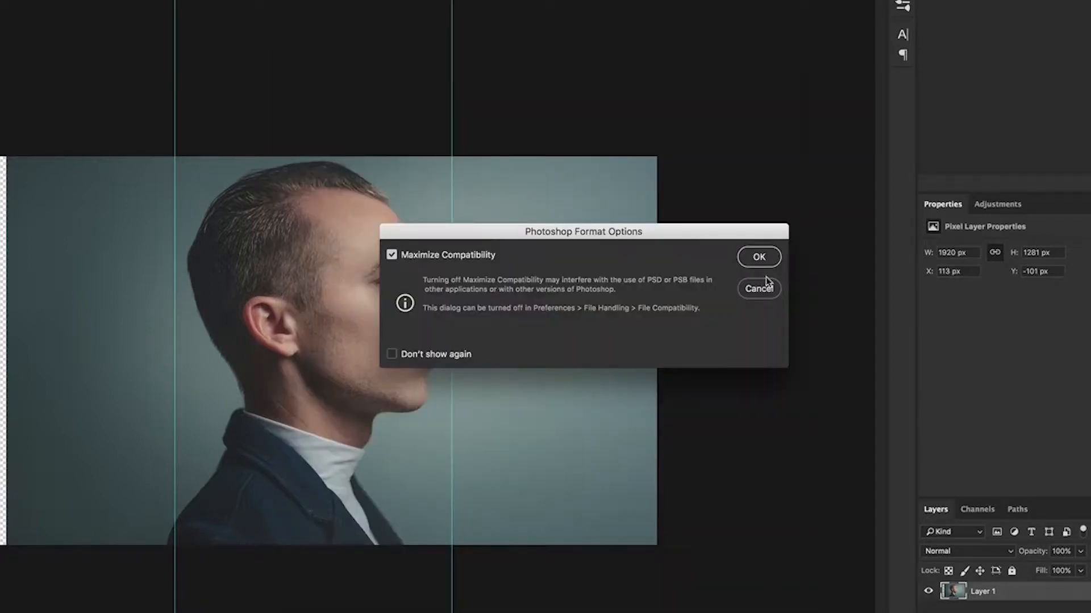
pyautogui.click(759, 258)
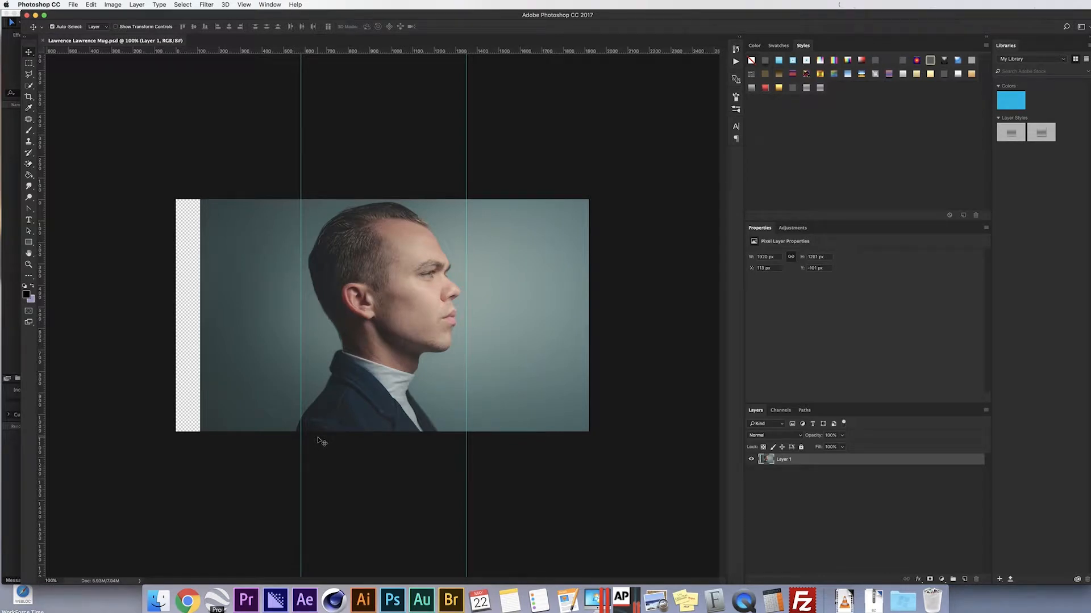
# - Quit Photoshop, switch to After Effects and bring up the Open Project dialog
pyautogui.press('super+q')
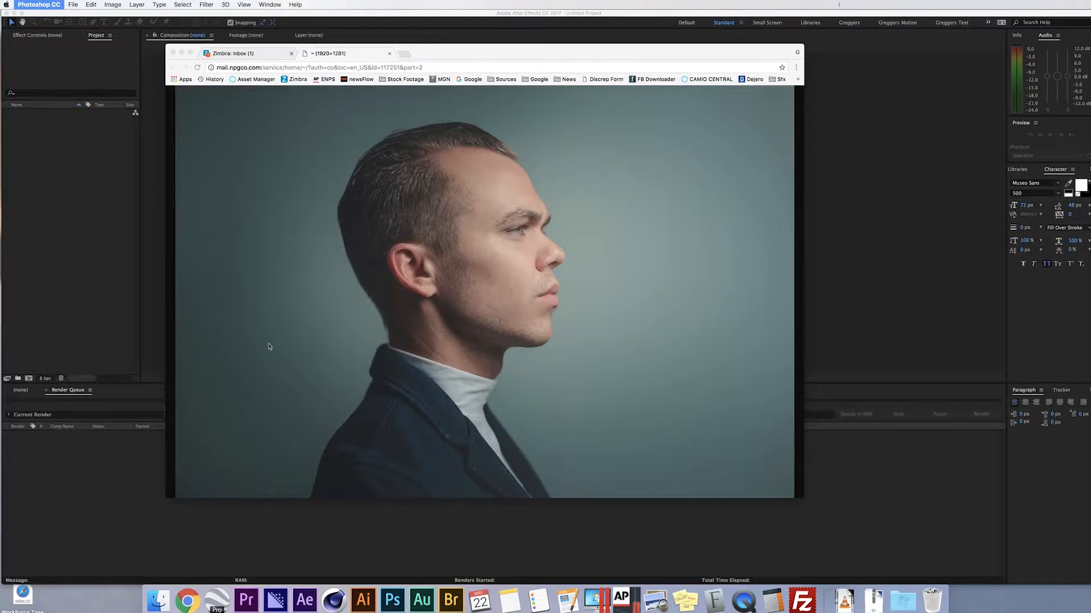
pyautogui.click(121, 341)
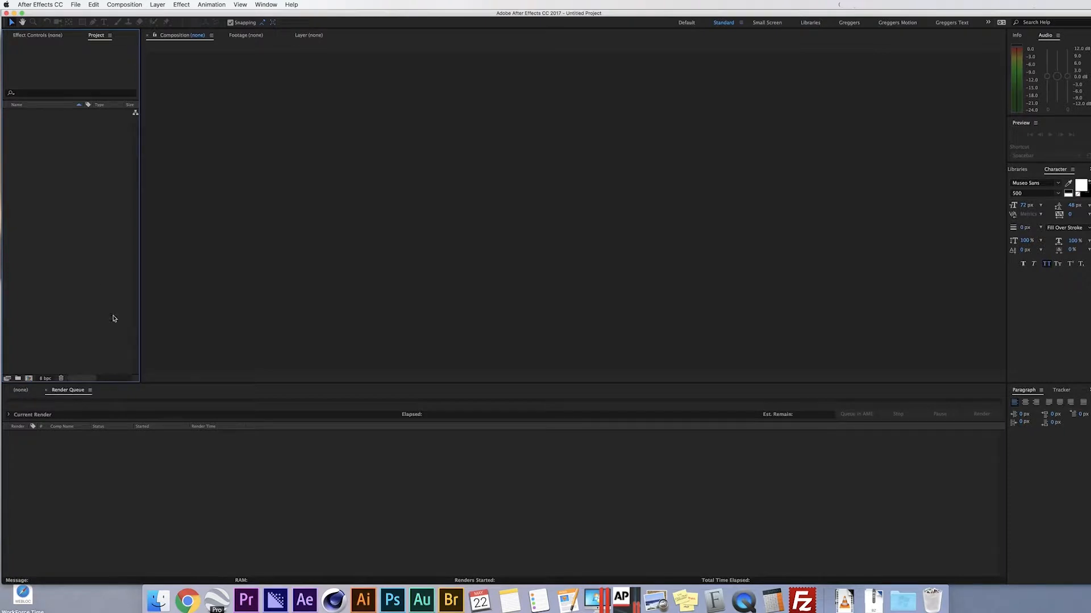
pyautogui.click(77, 4)
pyautogui.click(87, 24)
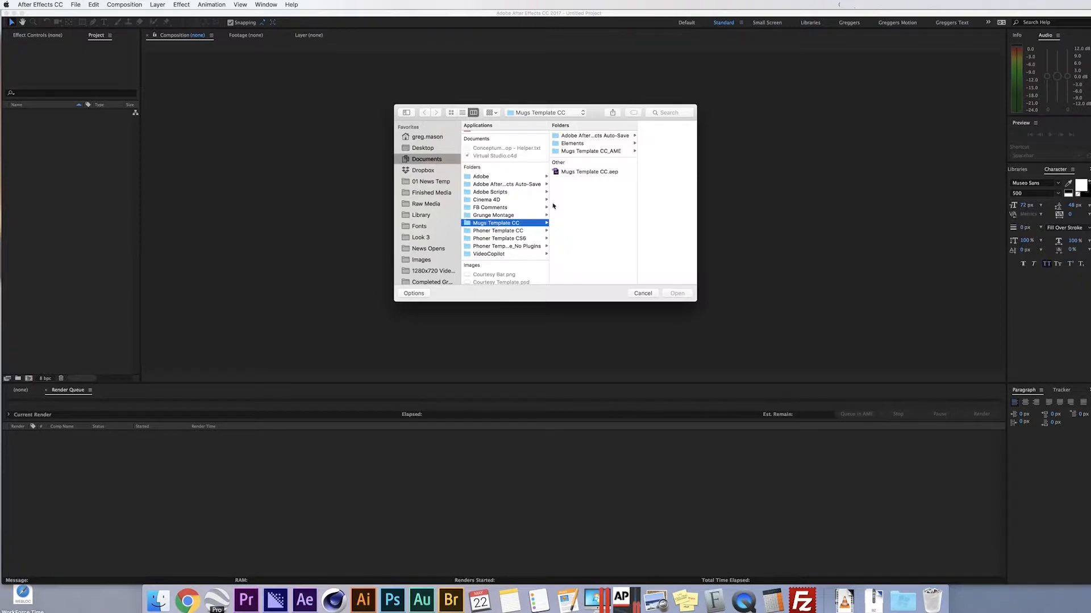
# - Find Mugs Template CC.aep in Documents > Mugs Template CC and open it
pyautogui.click(585, 173)
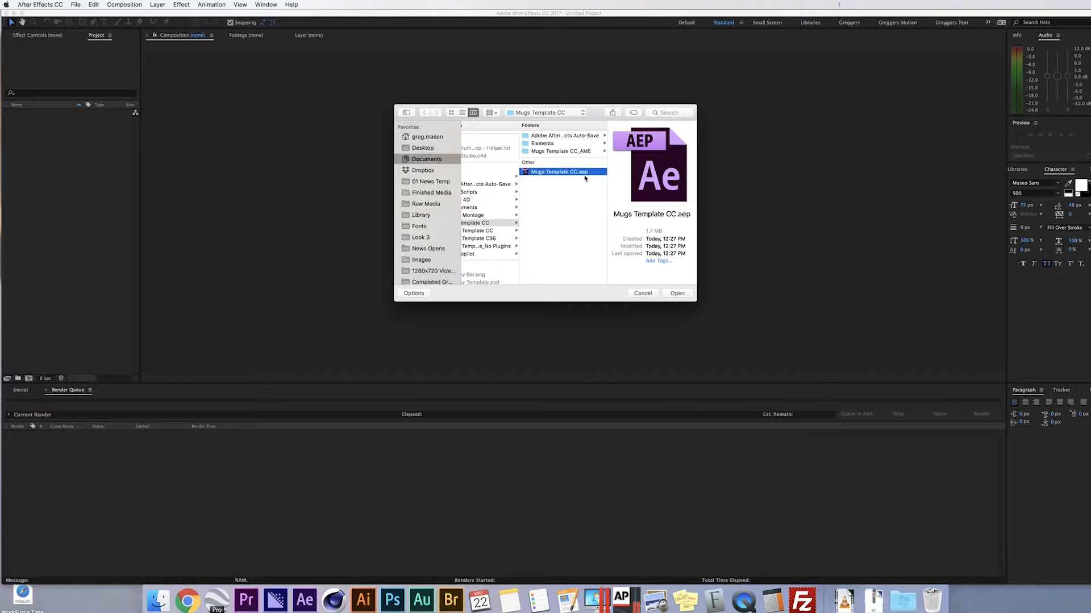
pyautogui.scroll(-10, 432, 196)
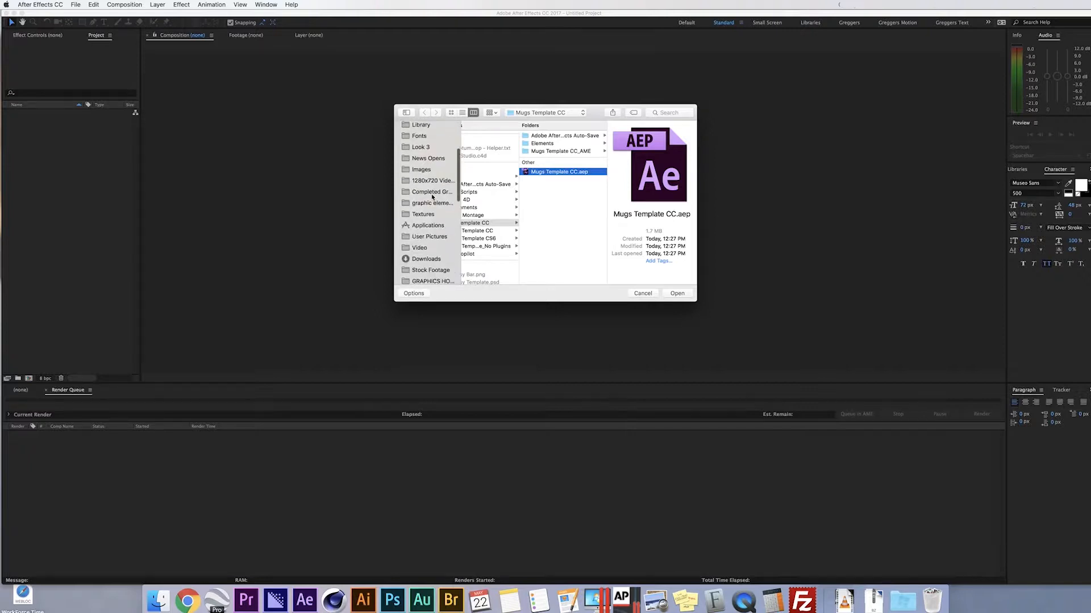
pyautogui.scroll(-1, 431, 205)
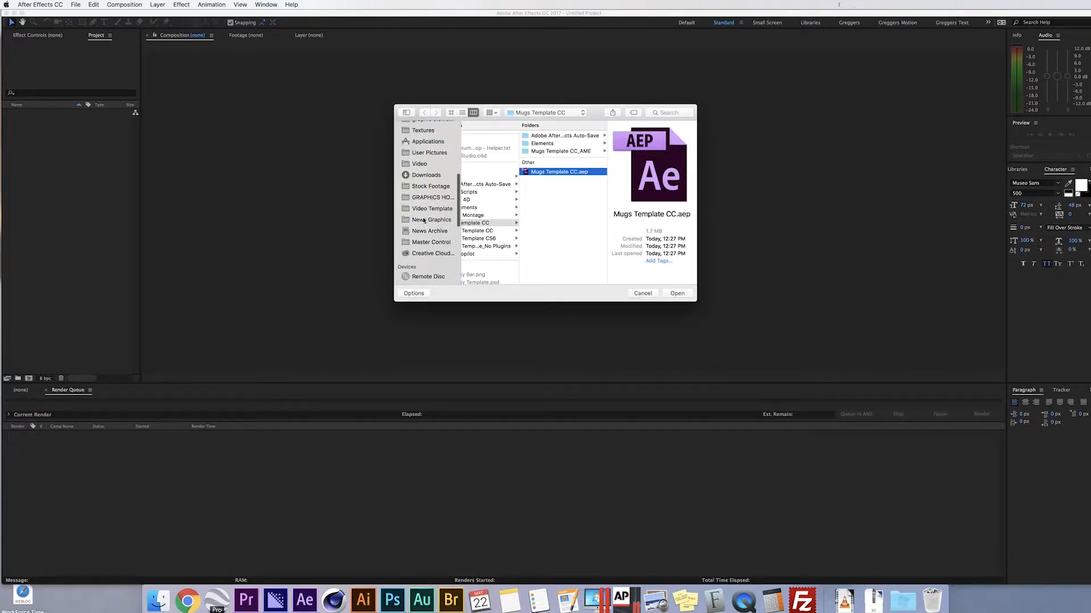
pyautogui.click(421, 221)
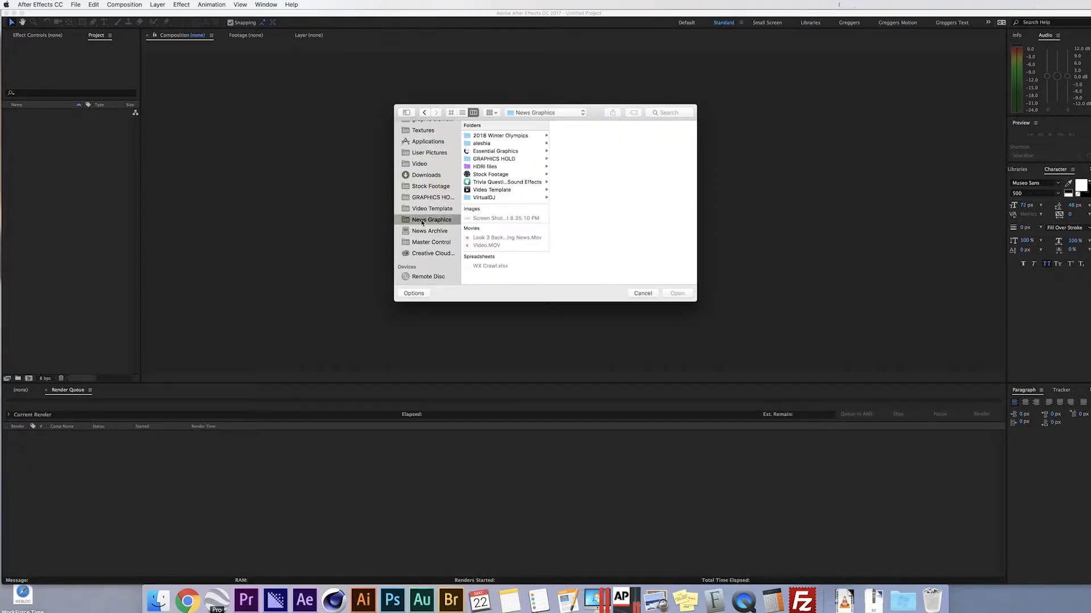
pyautogui.click(508, 160)
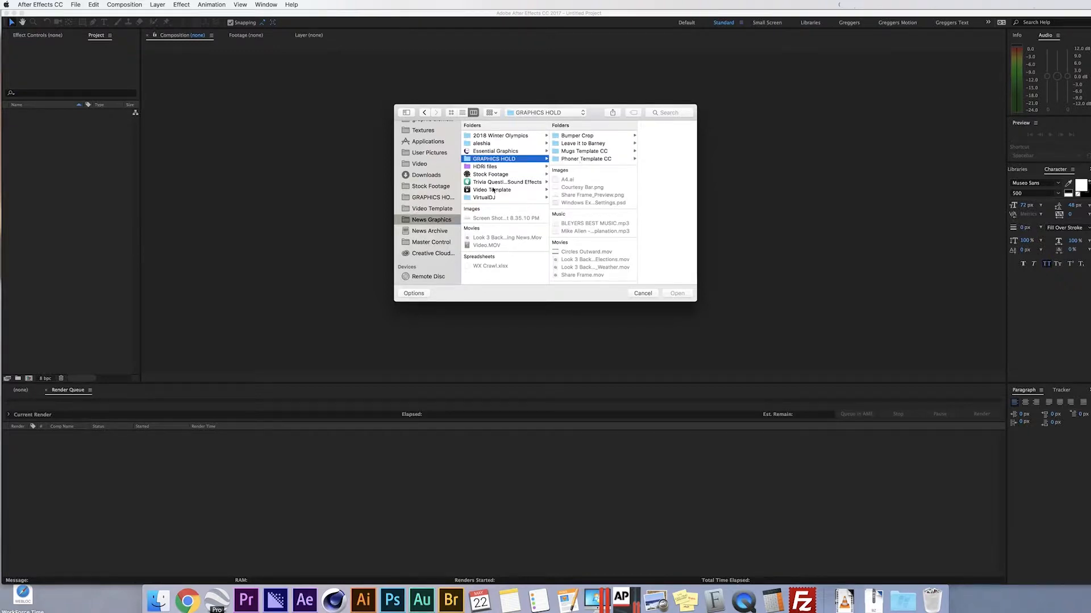
pyautogui.scroll(5, 430, 182)
pyautogui.click(435, 164)
pyautogui.click(508, 222)
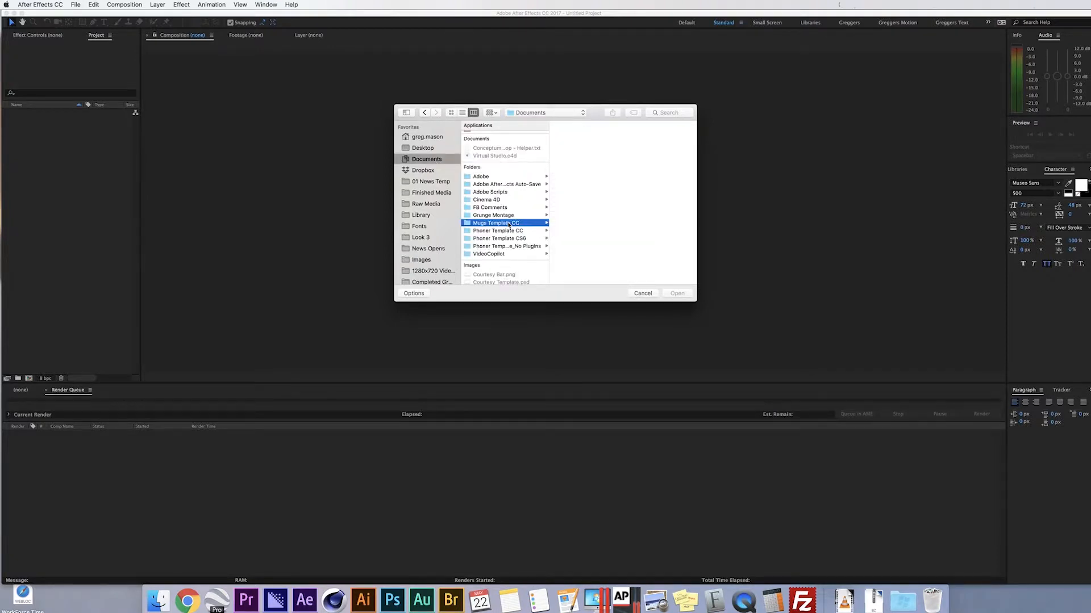
pyautogui.click(594, 171)
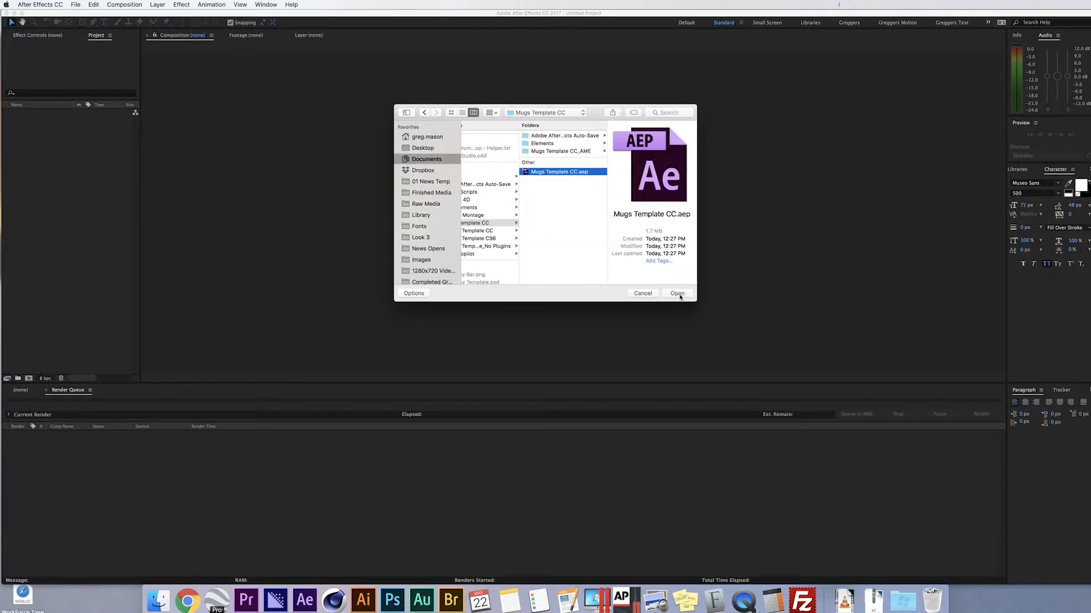
pyautogui.click(679, 294)
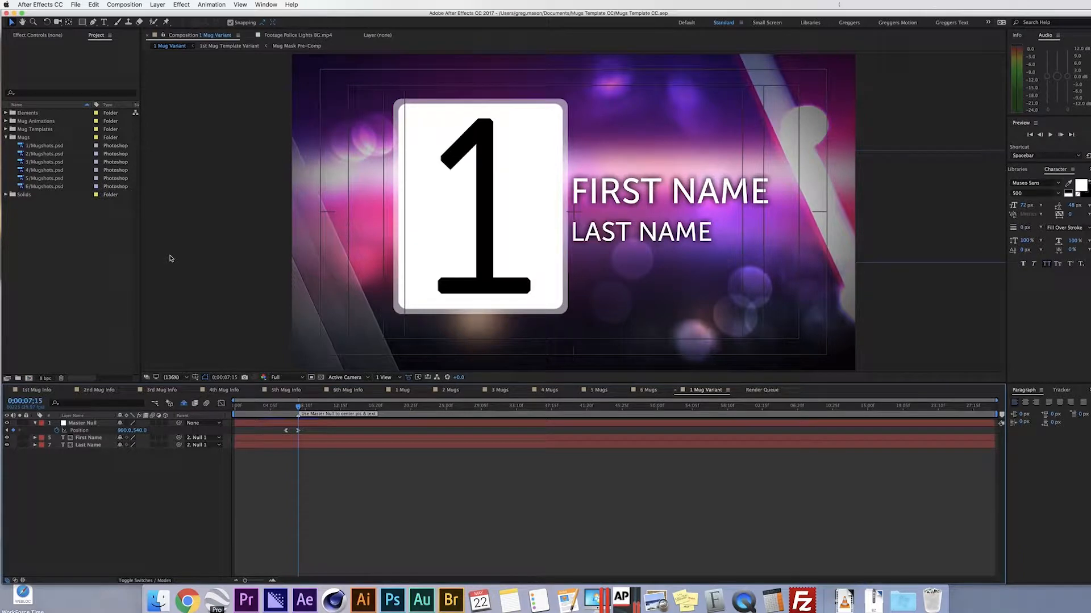
# - Save the project as a copy named after the subject's mug, in their Raw Media mug folder
pyautogui.click(75, 5)
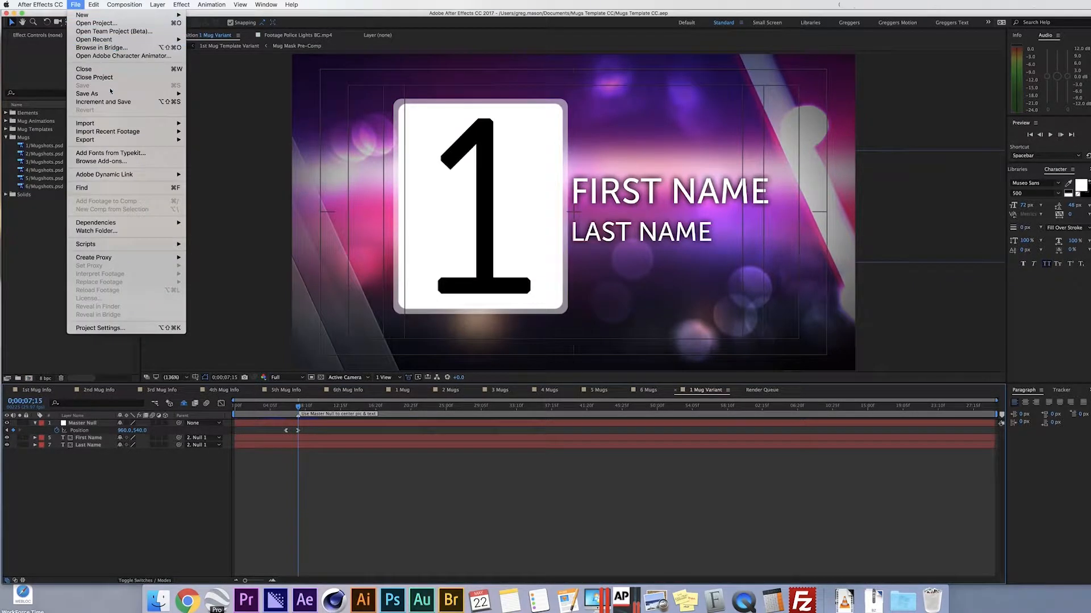
pyautogui.moveTo(112, 95)
pyautogui.click(215, 100)
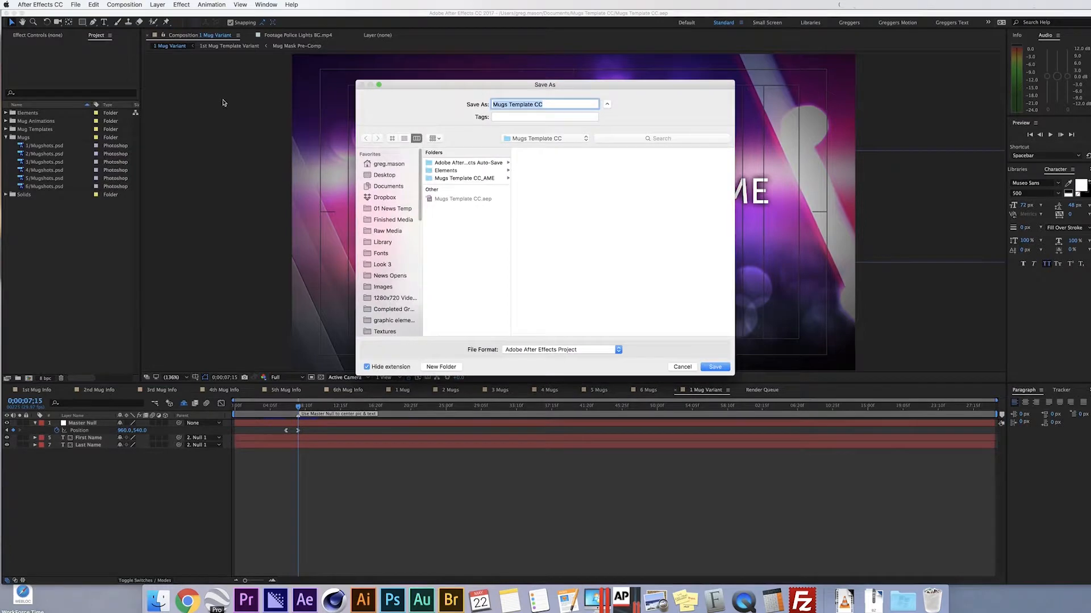
pyautogui.click(392, 231)
pyautogui.click(465, 164)
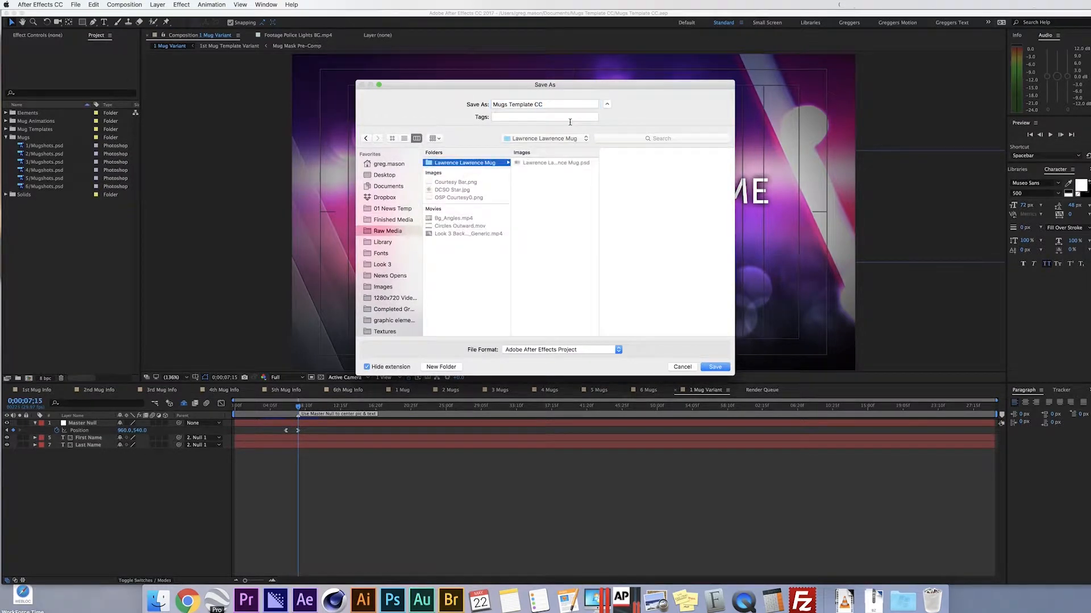
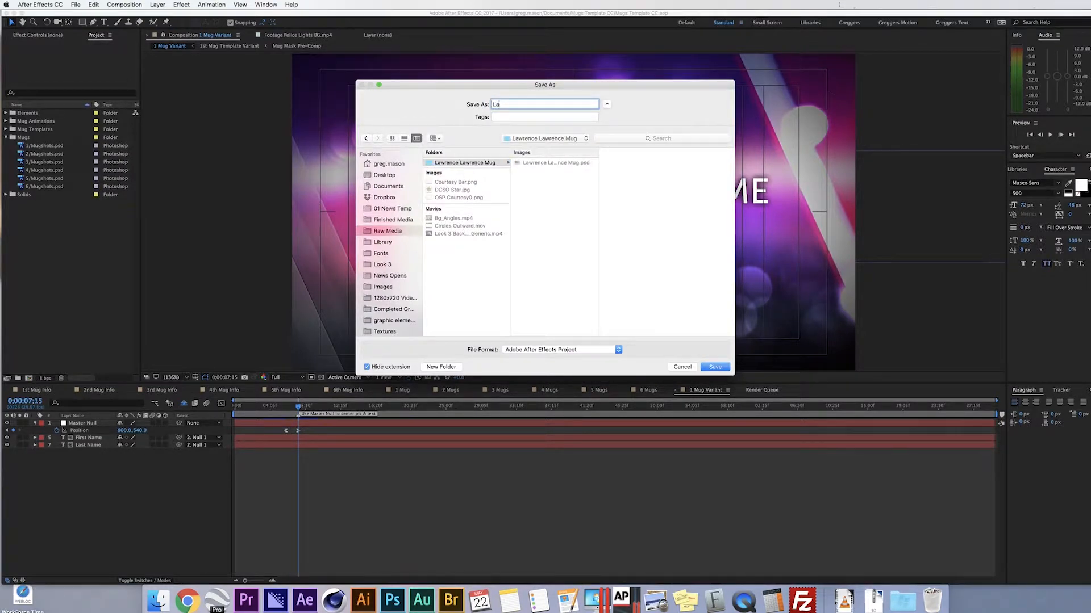
pyautogui.press('Return')
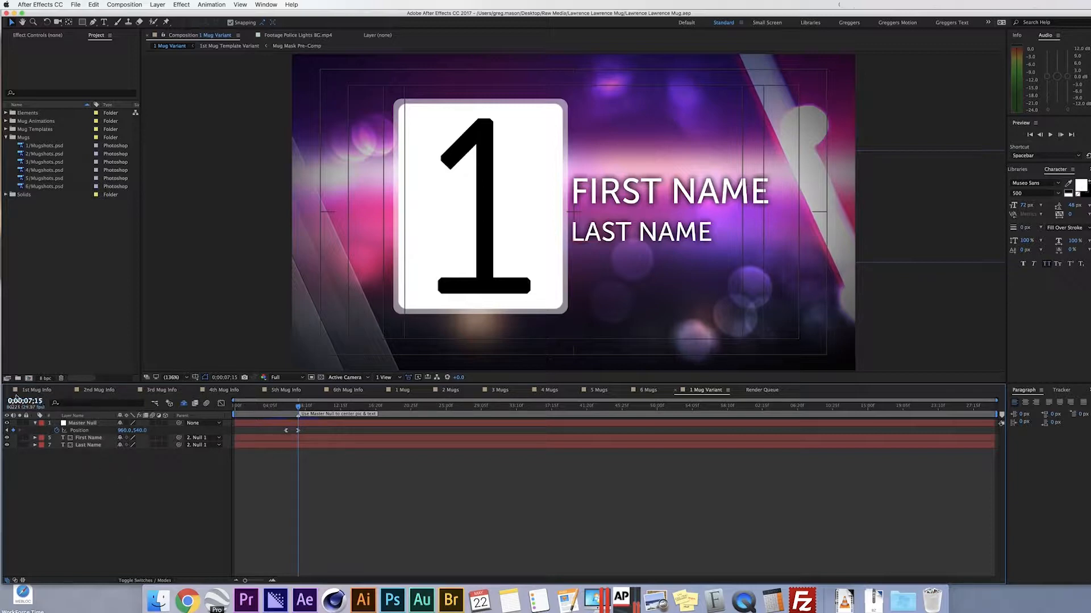
# - Look through the 1st, 2nd, 3rd and 4th Mug Info compositions
pyautogui.click(34, 392)
pyautogui.click(98, 391)
pyautogui.click(162, 391)
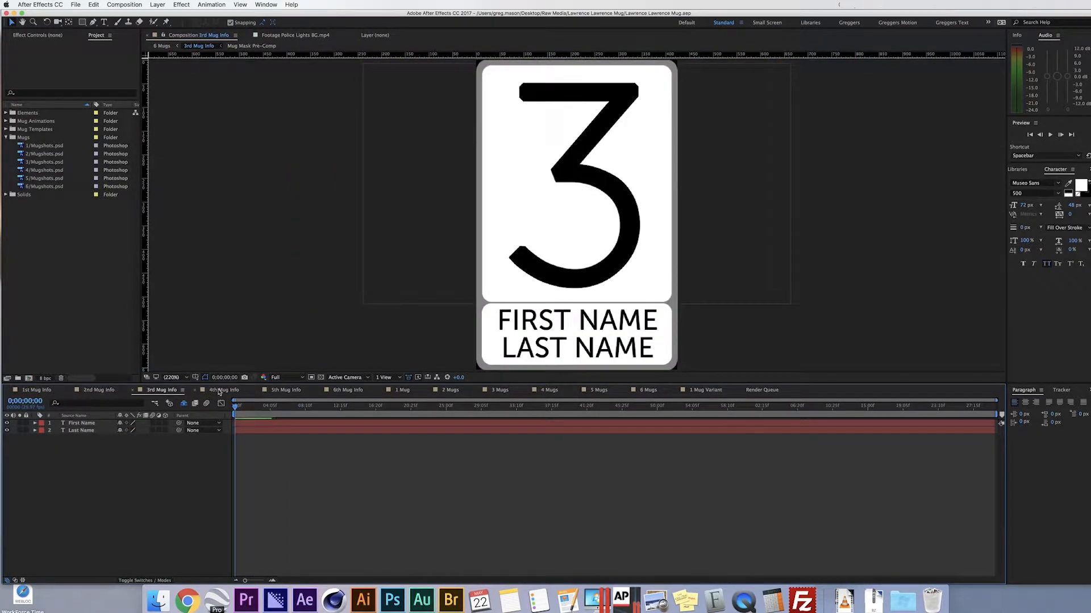
pyautogui.click(223, 390)
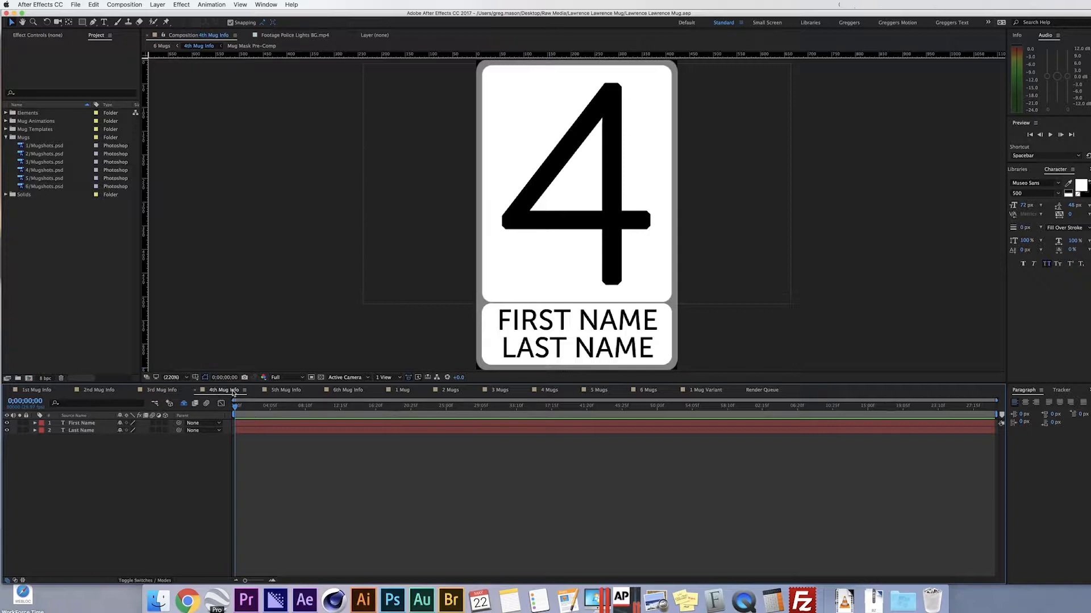
# - Review the 1 to 4 Mugs and 1 Mug Variant compositions, then return to 1st Mug Info
pyautogui.click(403, 391)
pyautogui.click(450, 390)
pyautogui.click(498, 392)
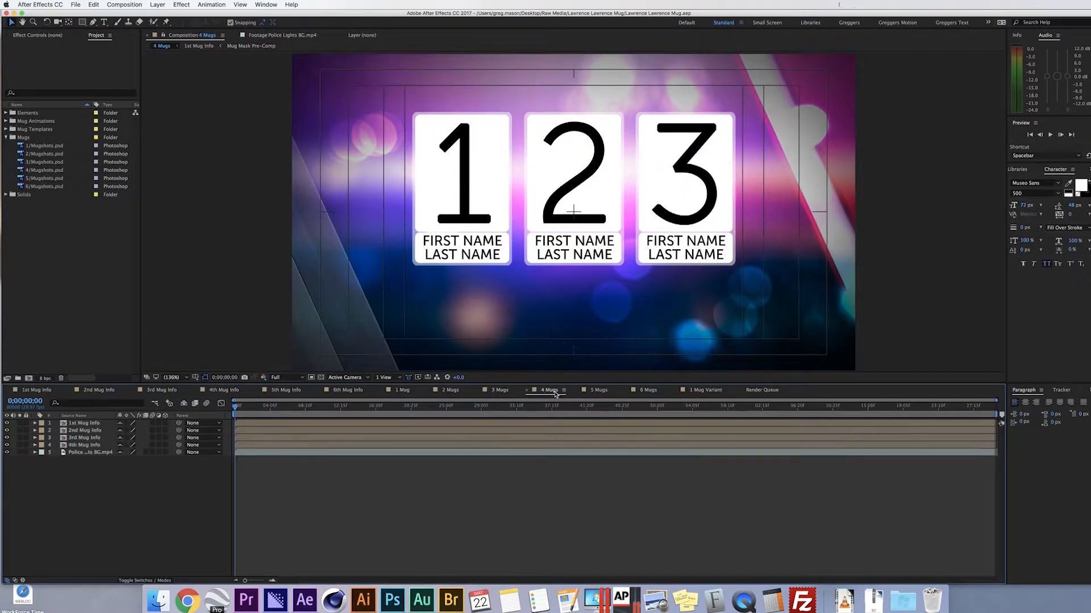
pyautogui.click(552, 391)
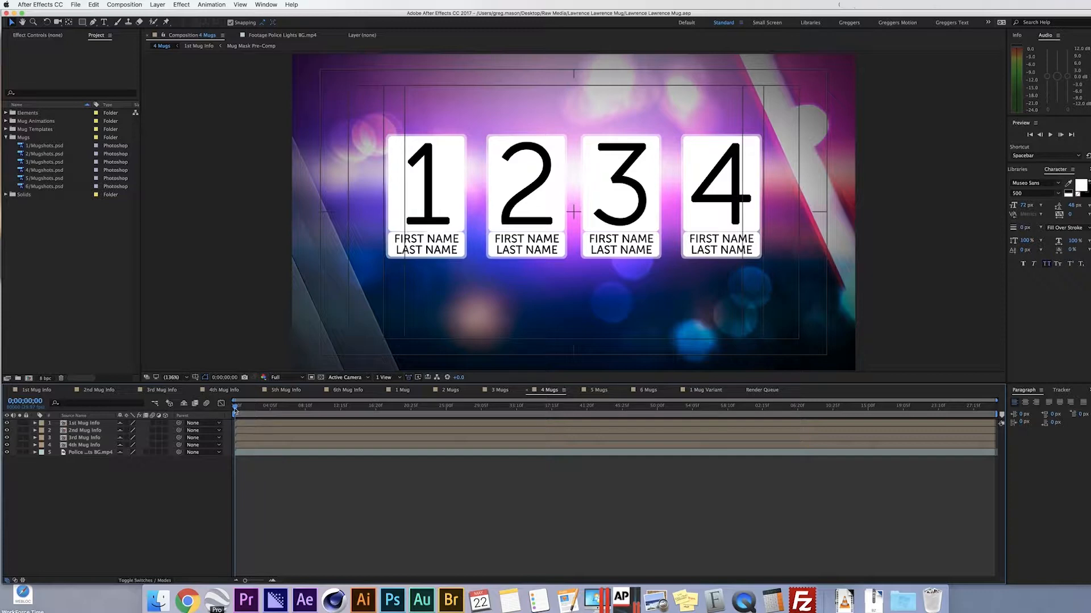
pyautogui.moveTo(235, 409)
pyautogui.mouseDown()
pyautogui.moveTo(418, 409)
pyautogui.moveTo(227, 419)
pyautogui.mouseUp()
pyautogui.click(708, 391)
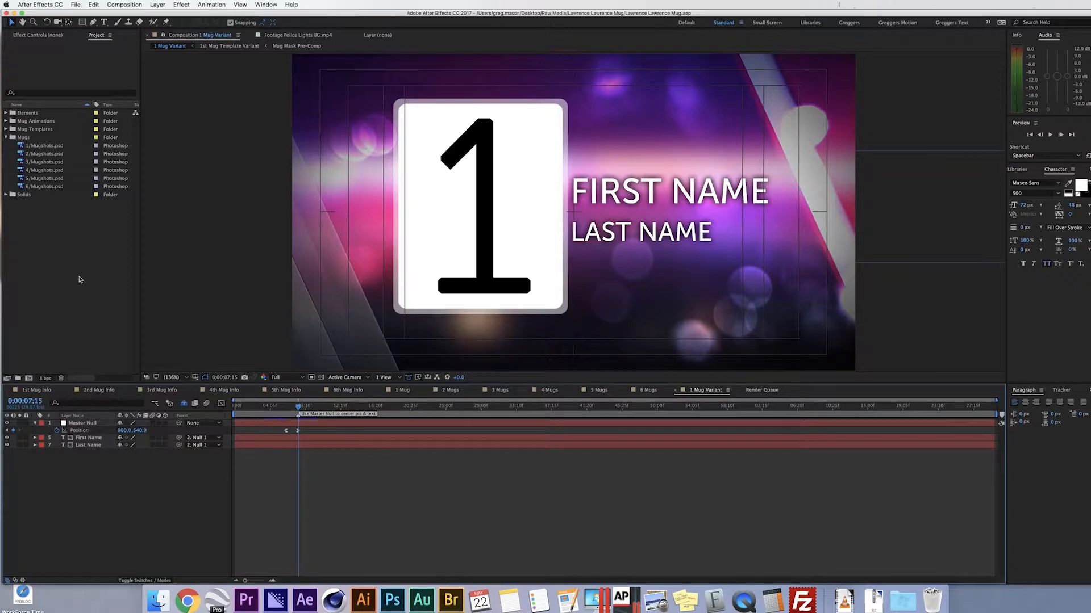
pyautogui.click(39, 392)
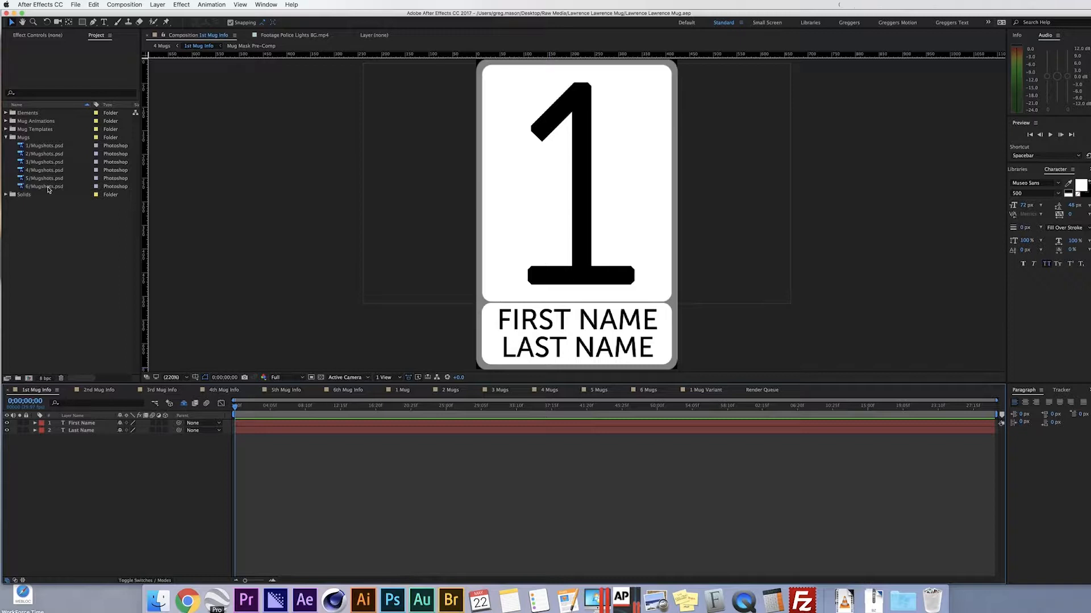
# - Replace the 1/Mugshots.psd footage with the subject's portrait PSD, using merged layers
pyautogui.click(32, 149)
pyautogui.rightClick(33, 149)
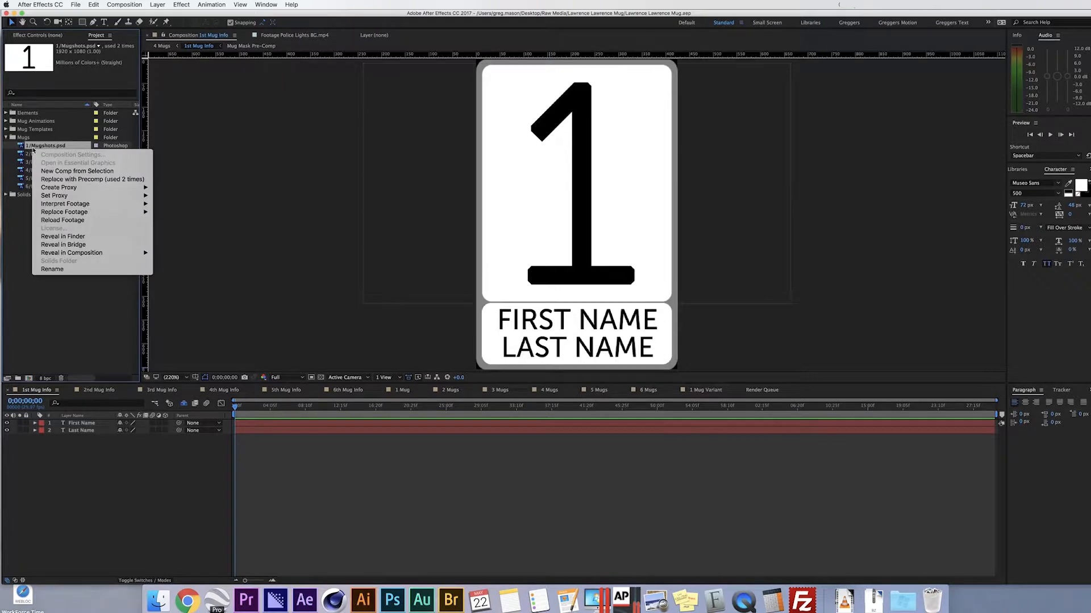
pyautogui.moveTo(104, 213)
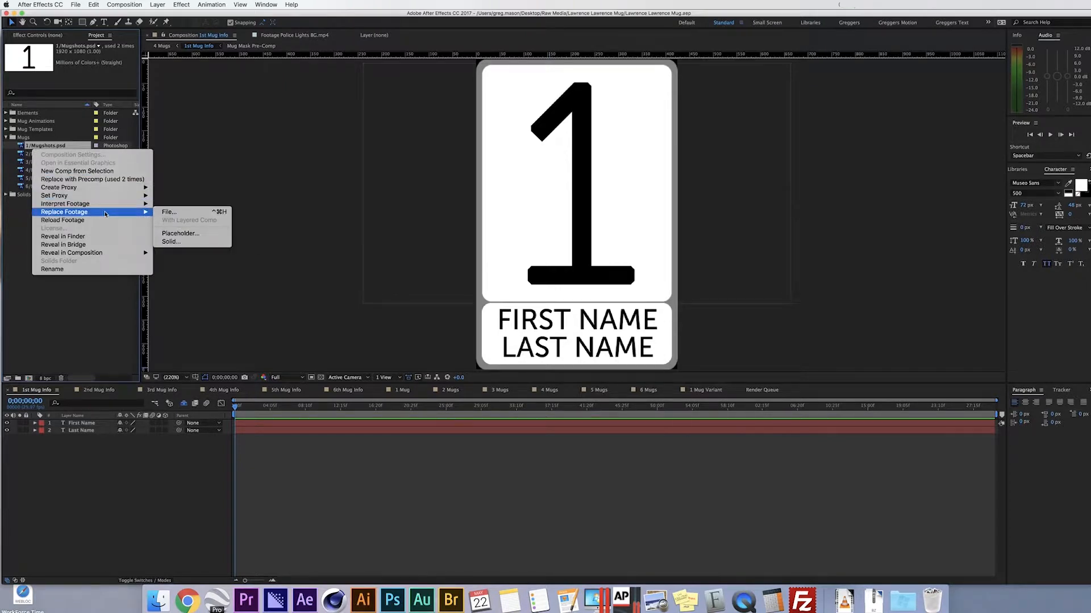
pyautogui.click(169, 212)
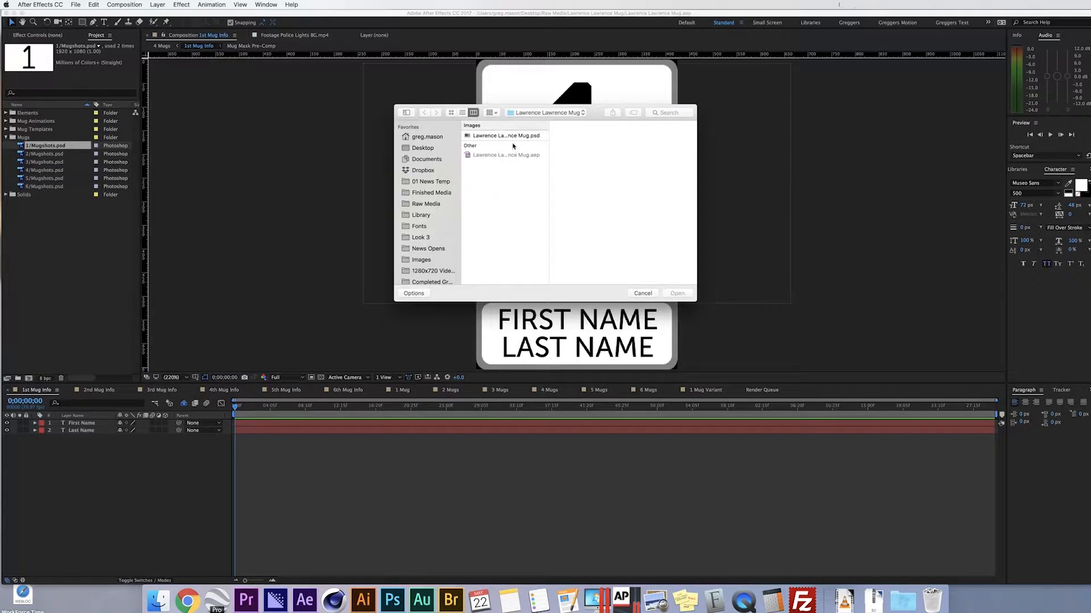
pyautogui.click(548, 113)
pyautogui.click(548, 113)
pyautogui.click(504, 136)
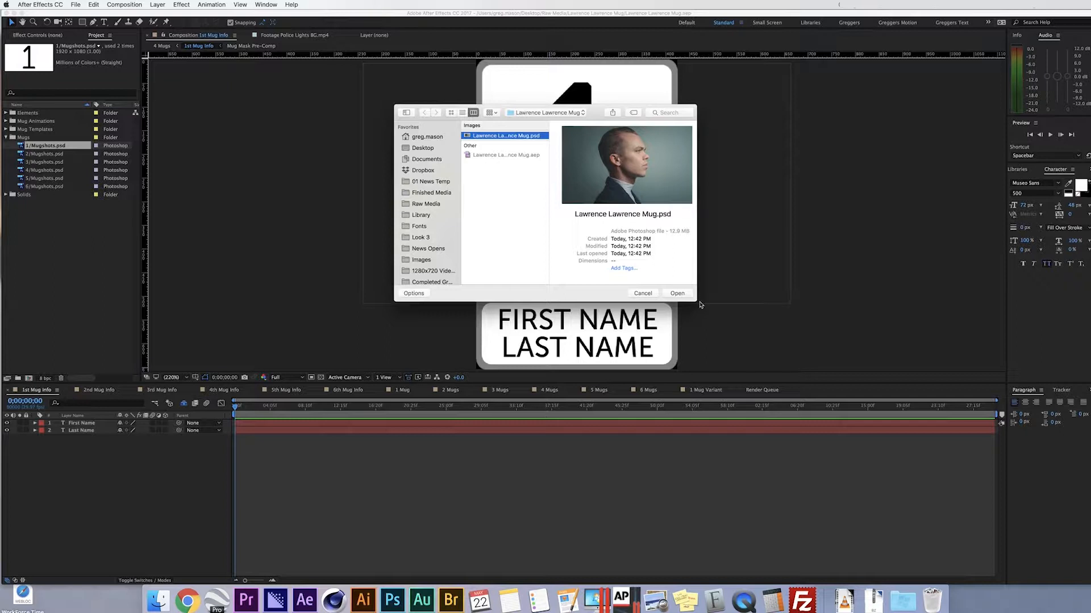
pyautogui.click(678, 293)
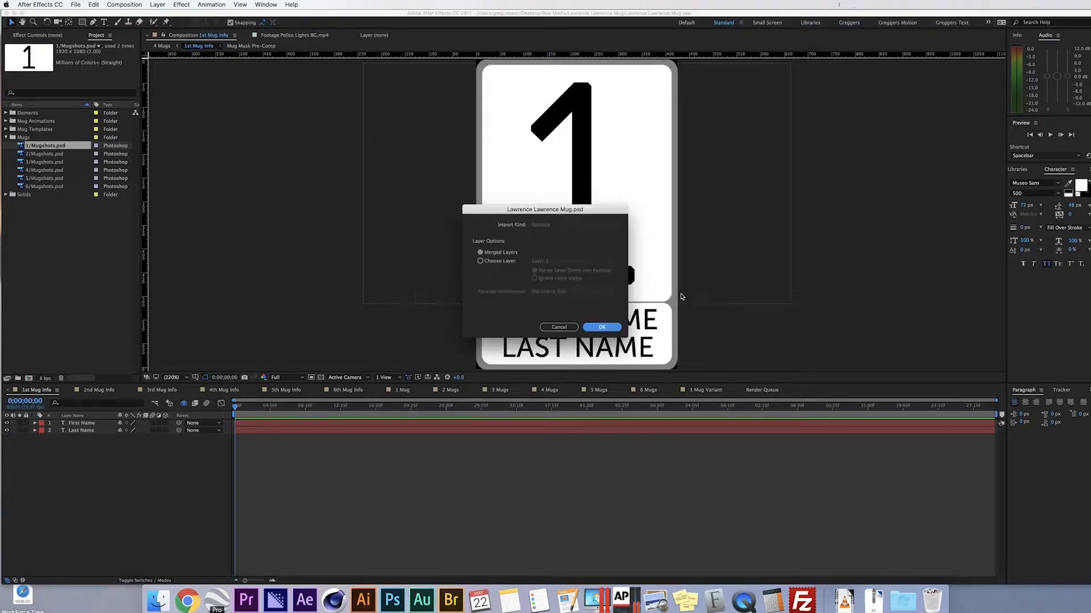
pyautogui.click(602, 328)
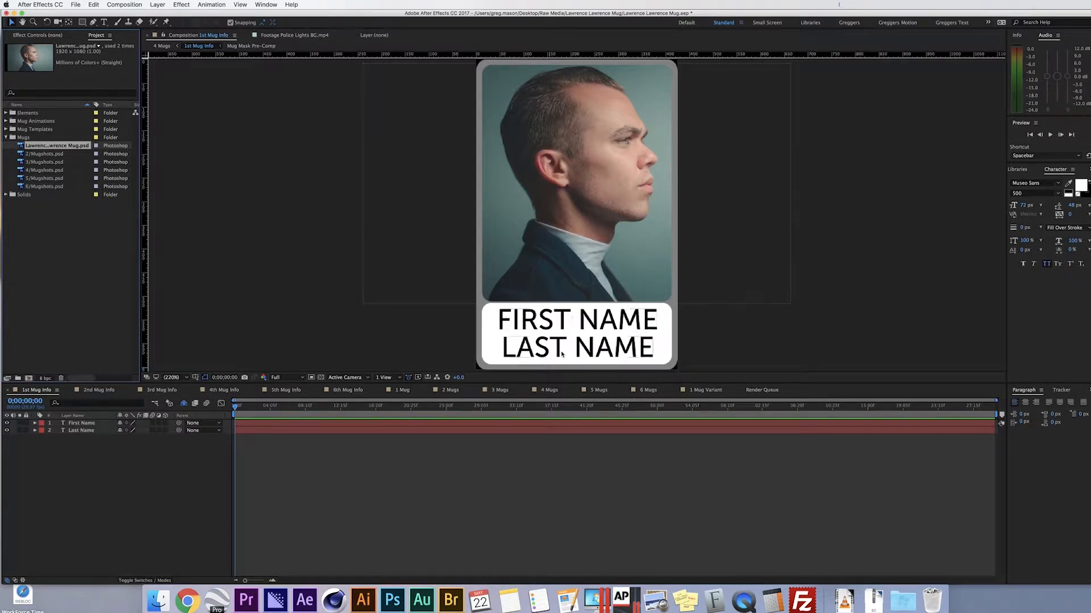
# - Retype the FIRST NAME and LAST NAME lines with the subject's name, then preview the 1 Mug composition
pyautogui.click(104, 23)
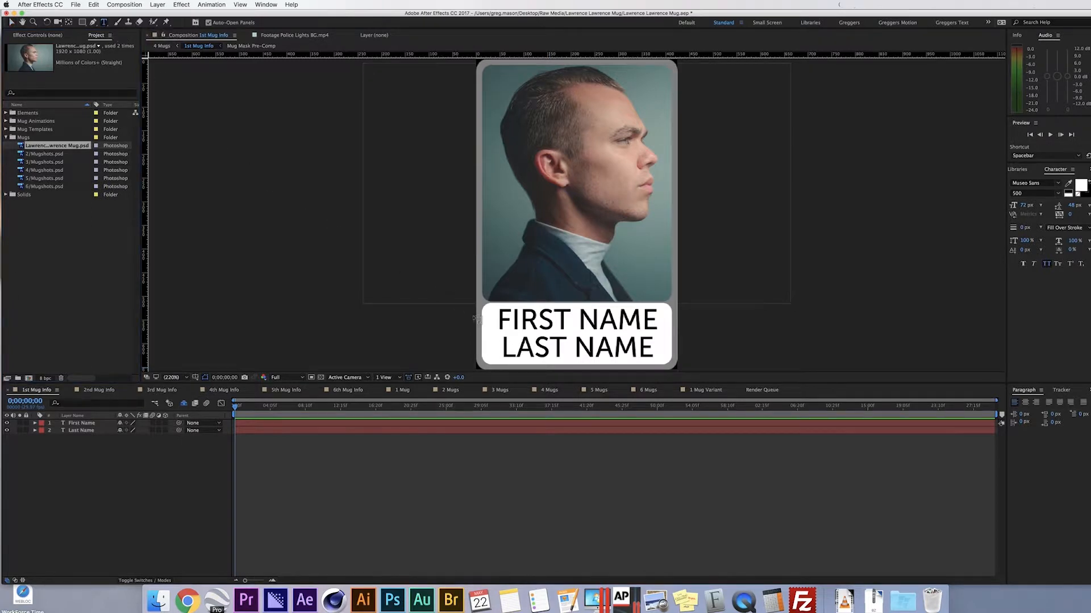
pyautogui.moveTo(500, 318); pyautogui.dragTo(694, 329)
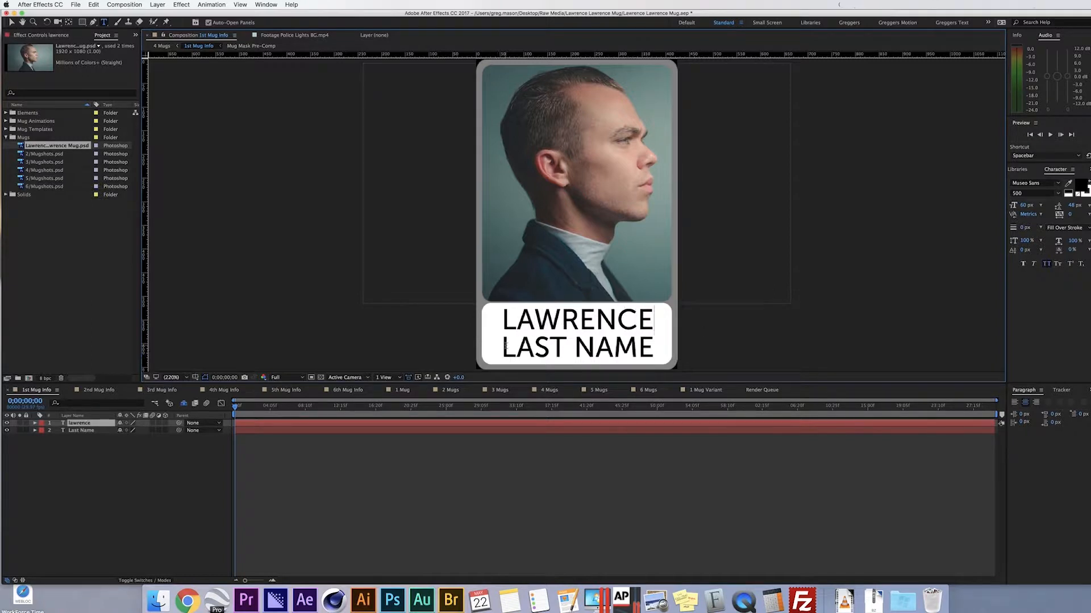
pyautogui.moveTo(502, 319); pyautogui.dragTo(595, 321)
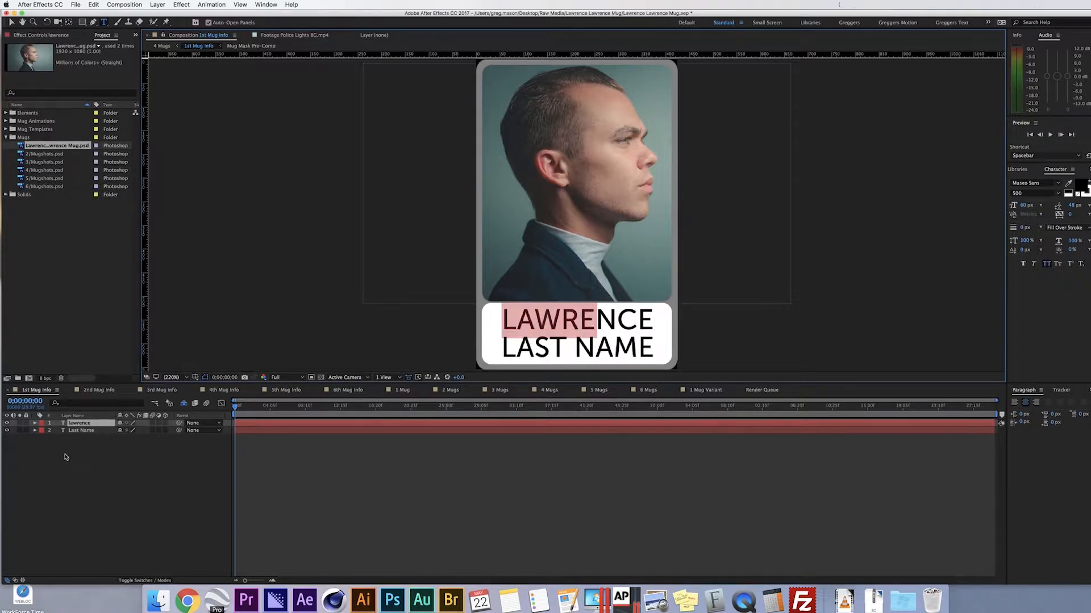
pyautogui.click(86, 430)
pyautogui.moveTo(504, 348); pyautogui.dragTo(684, 357)
pyautogui.write('LAWRENCE')
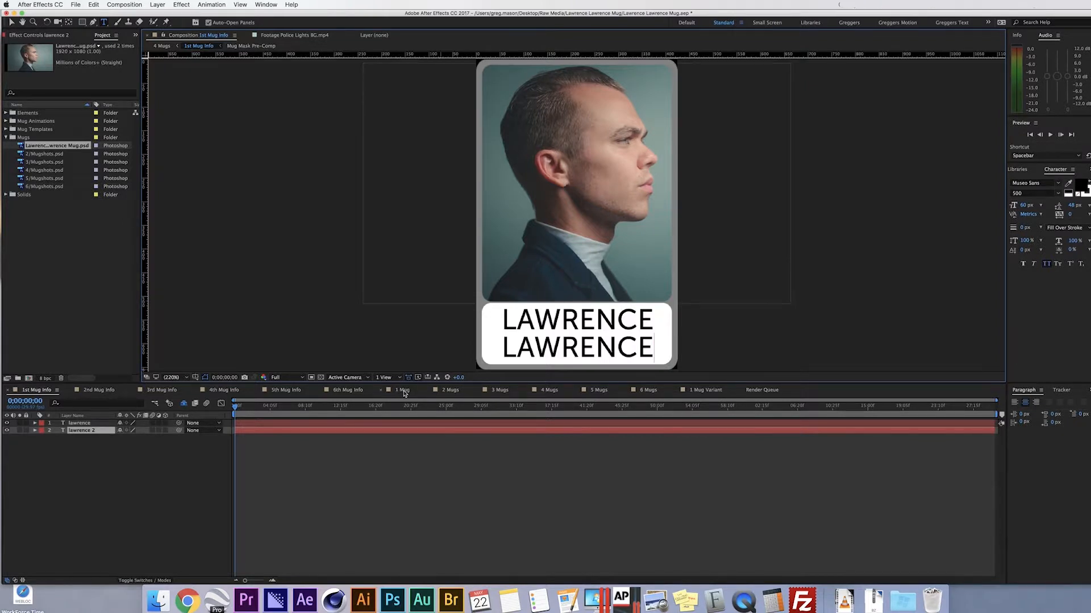
pyautogui.click(401, 390)
pyautogui.moveTo(237, 409); pyautogui.dragTo(332, 413)
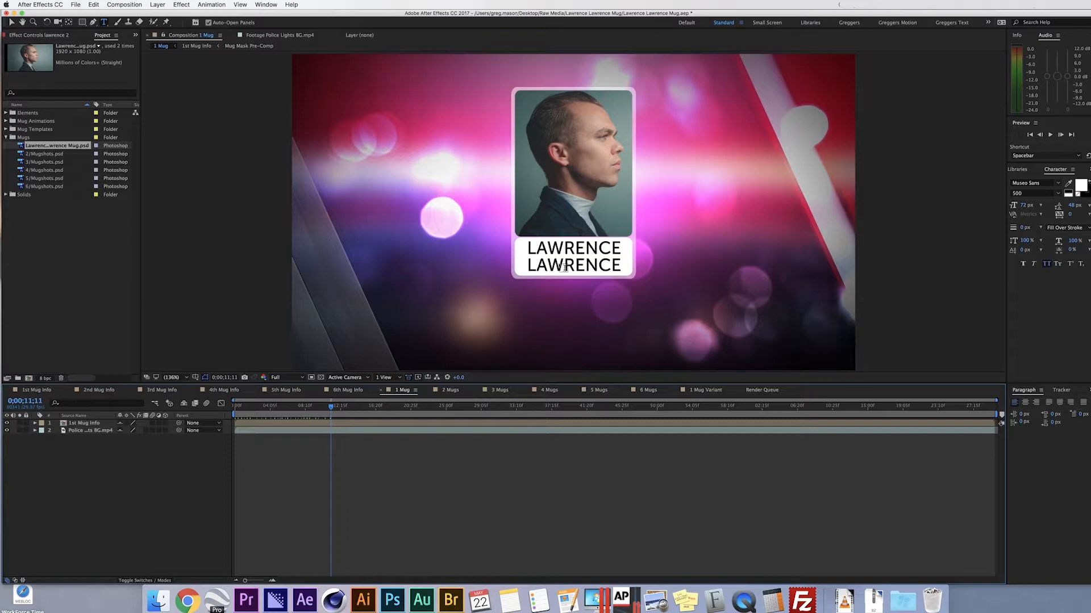
# - Save the project with the filled-in name lines on the 1 Mug composition
pyautogui.click(75, 4)
pyautogui.click(100, 88)
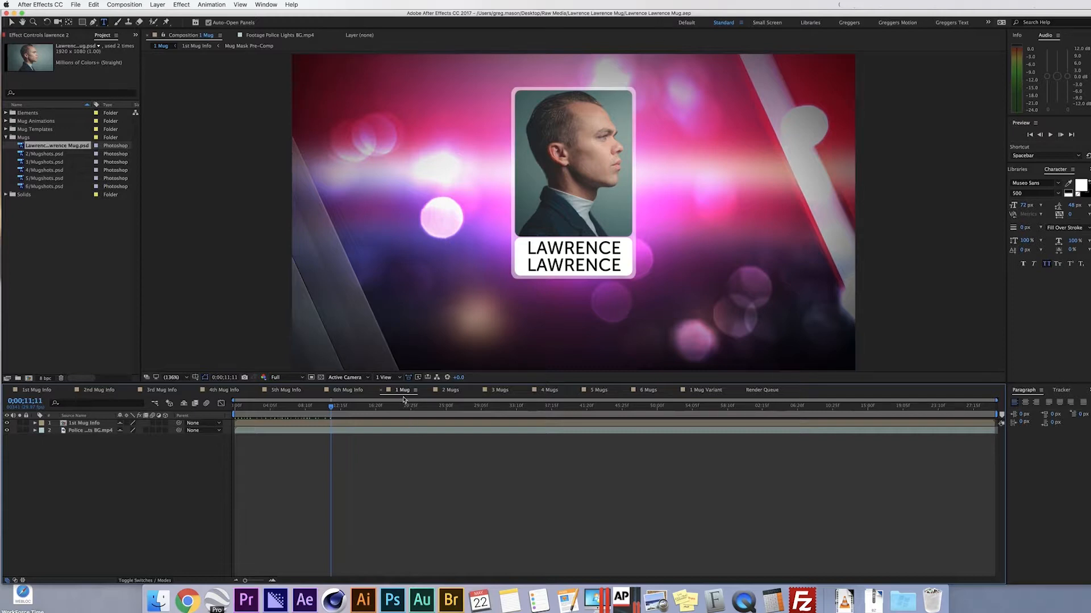
pyautogui.click(125, 5)
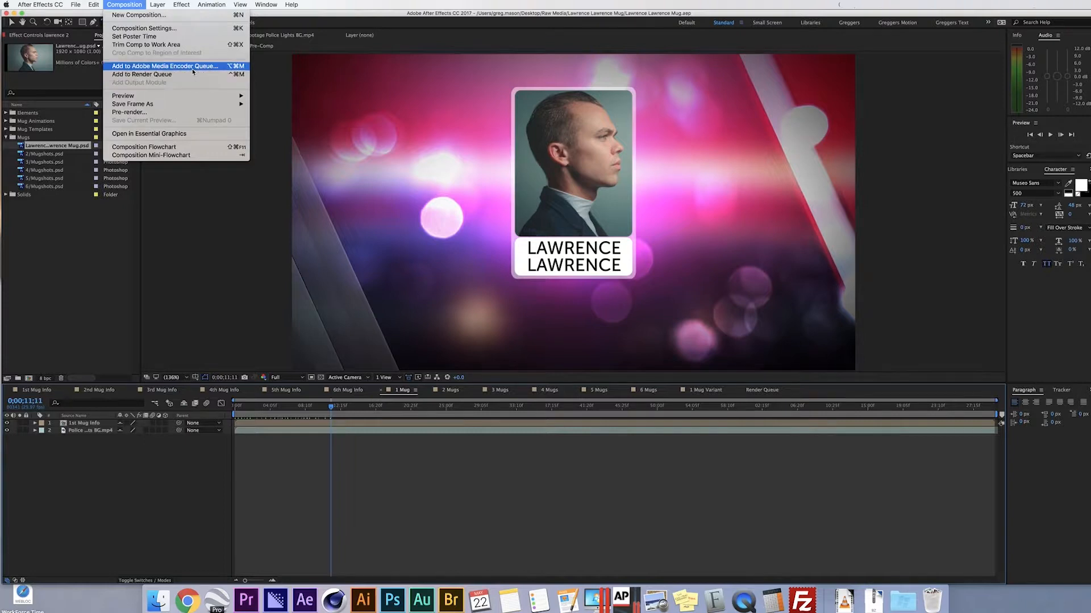
# - Queue the 1 Mug composition in Adobe Media Encoder and switch to Media Encoder
pyautogui.click(193, 71)
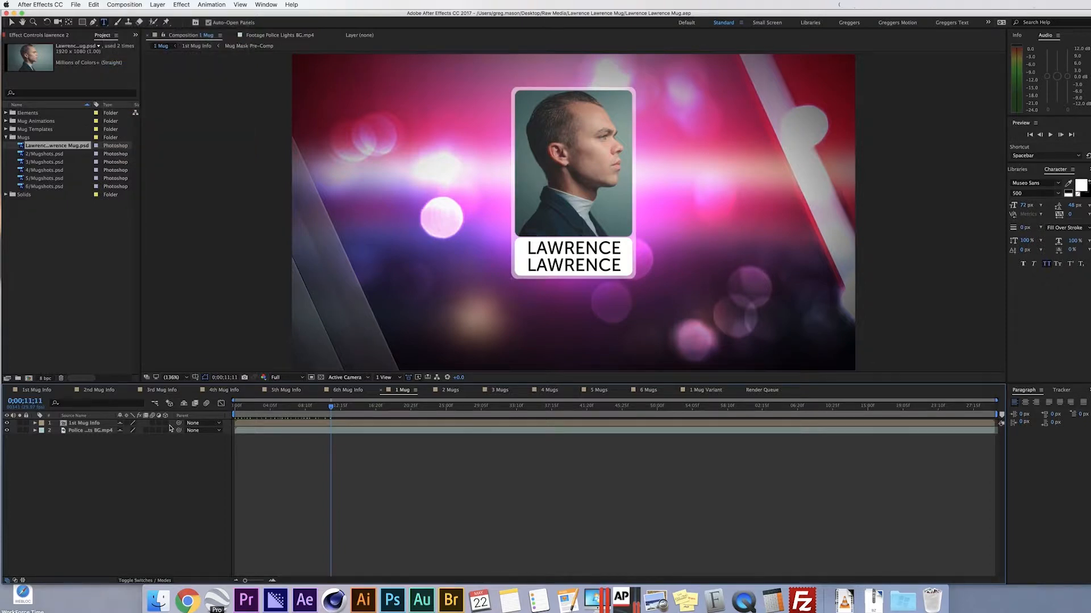
pyautogui.click(275, 601)
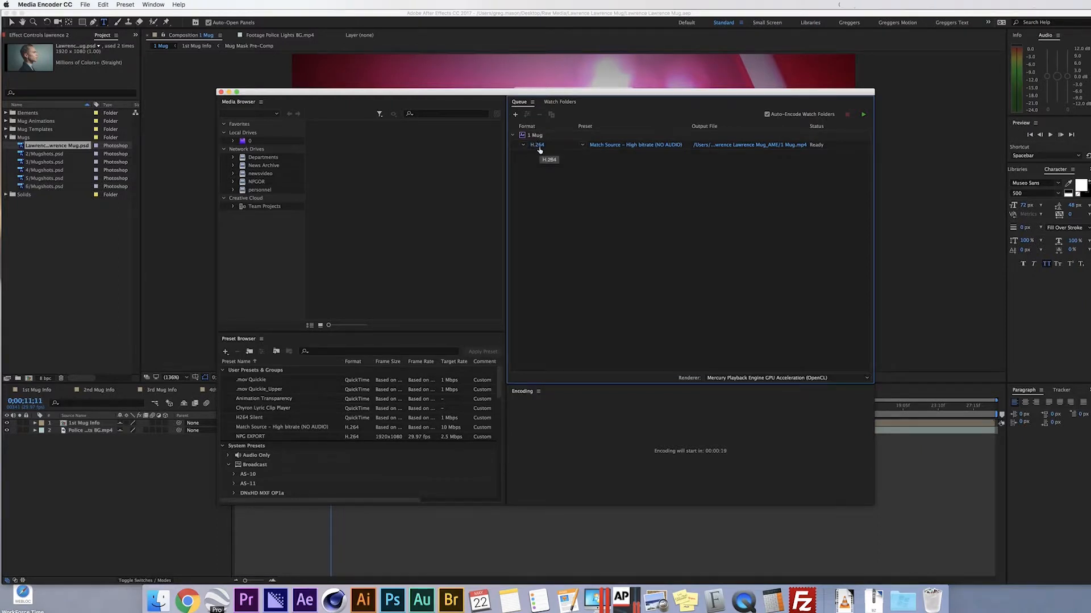
# - Apply the NPG EXPORT preset and save the output, named after the subject's mug, in their folder
pyautogui.click(582, 146)
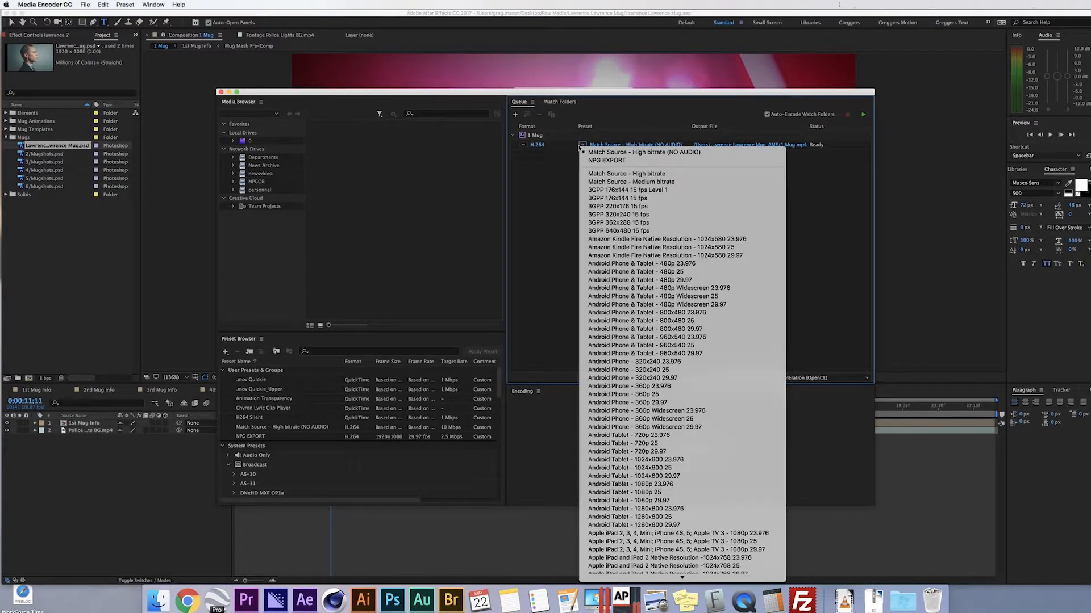
pyautogui.click(619, 161)
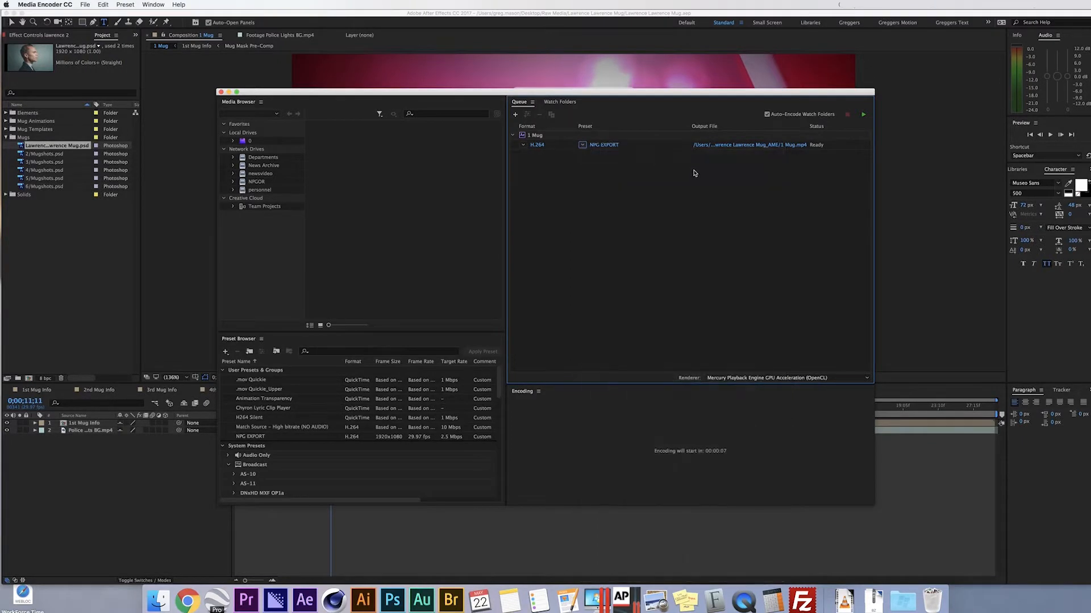
pyautogui.click(776, 145)
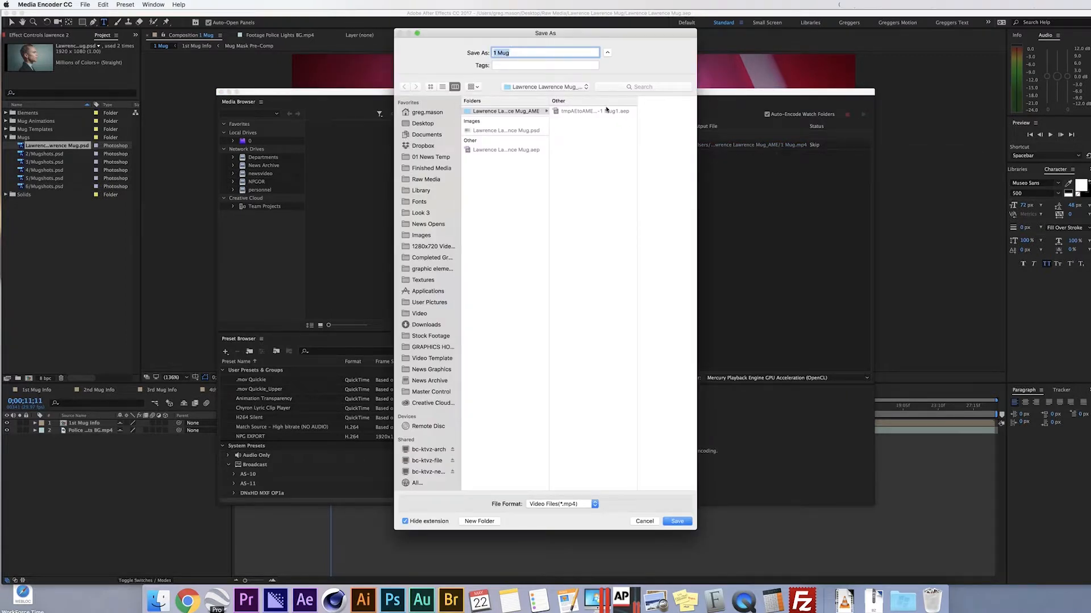
pyautogui.click(586, 88)
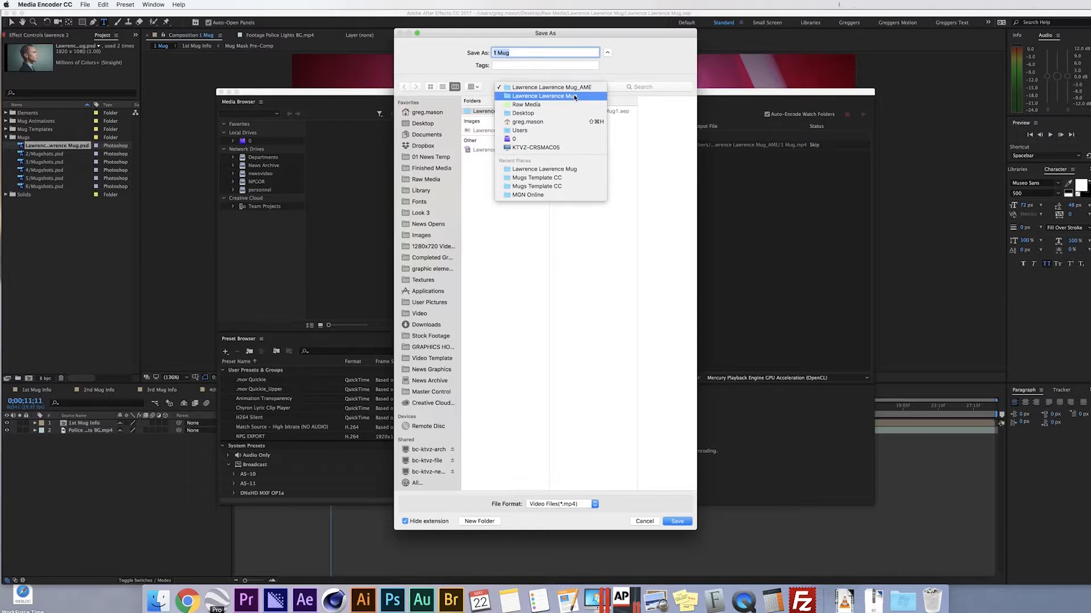
pyautogui.click(575, 97)
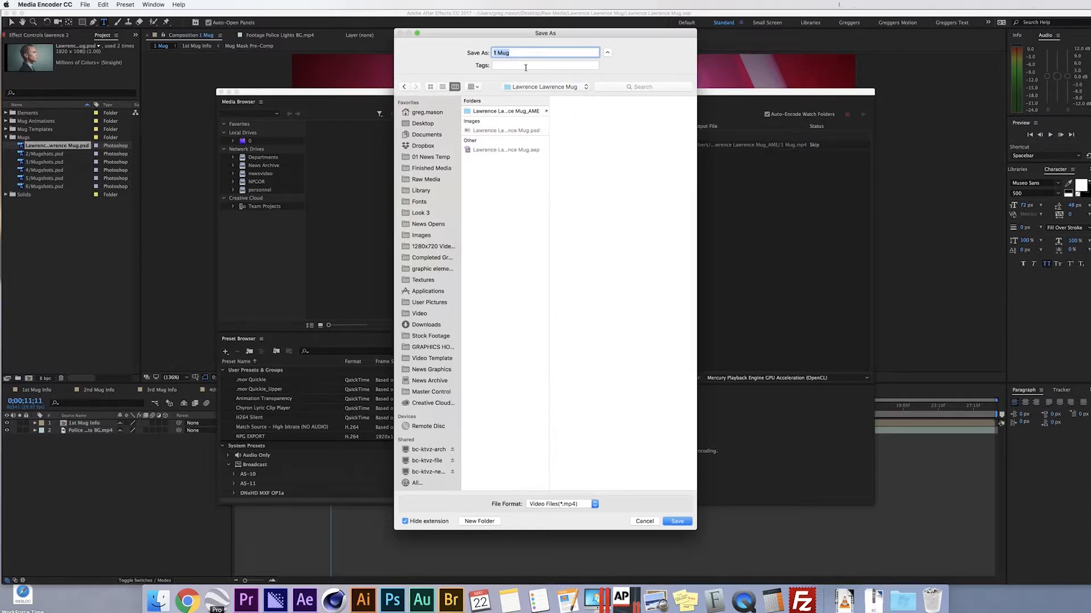
# - Confirm the output file, start encoding the queue, and return to After Effects
pyautogui.click(678, 521)
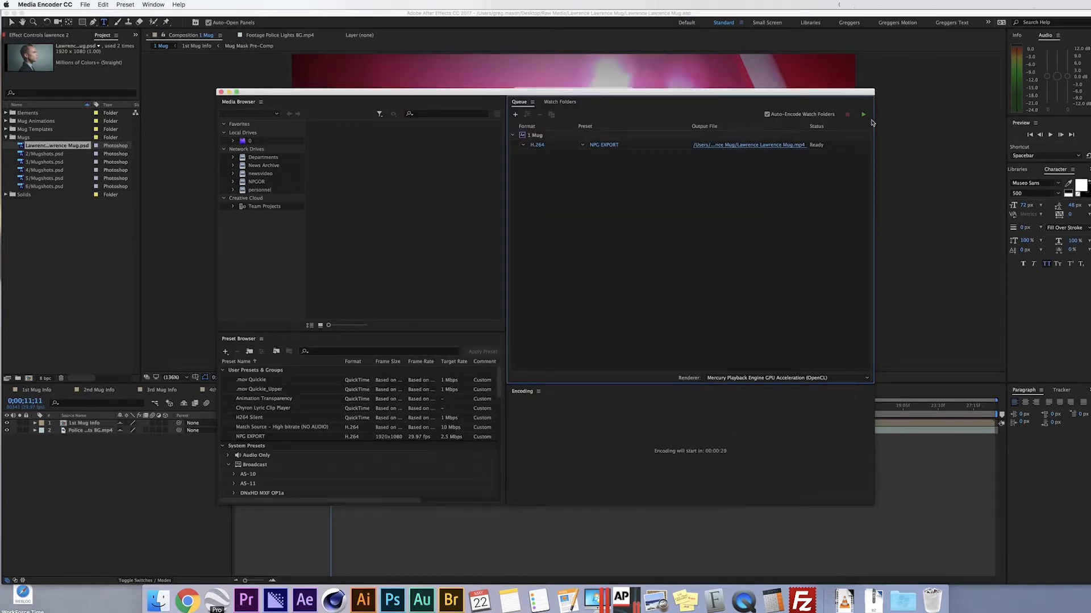
pyautogui.click(865, 116)
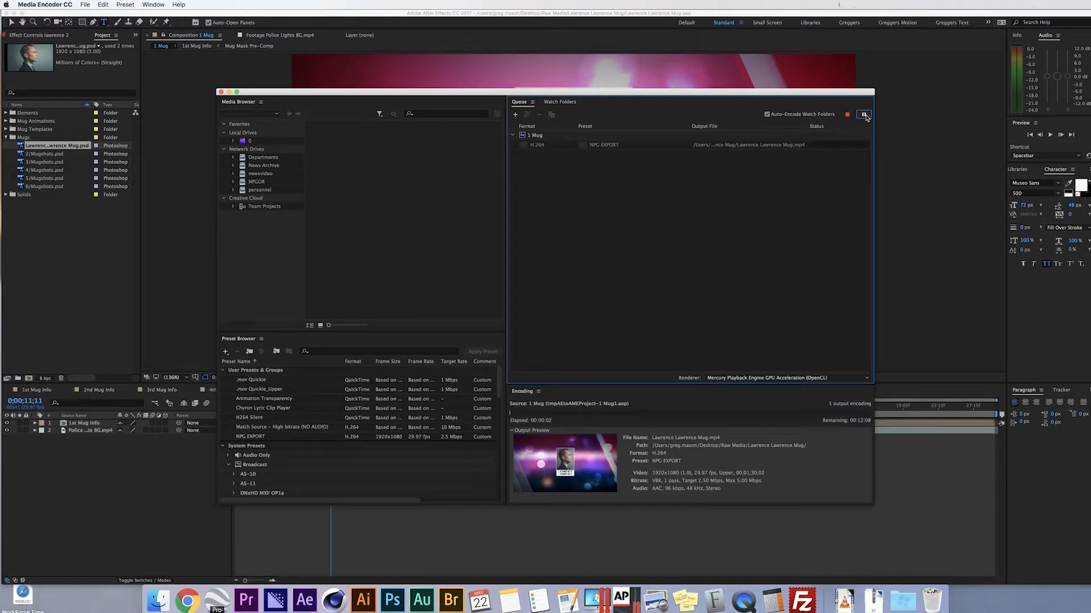
pyautogui.click(161, 488)
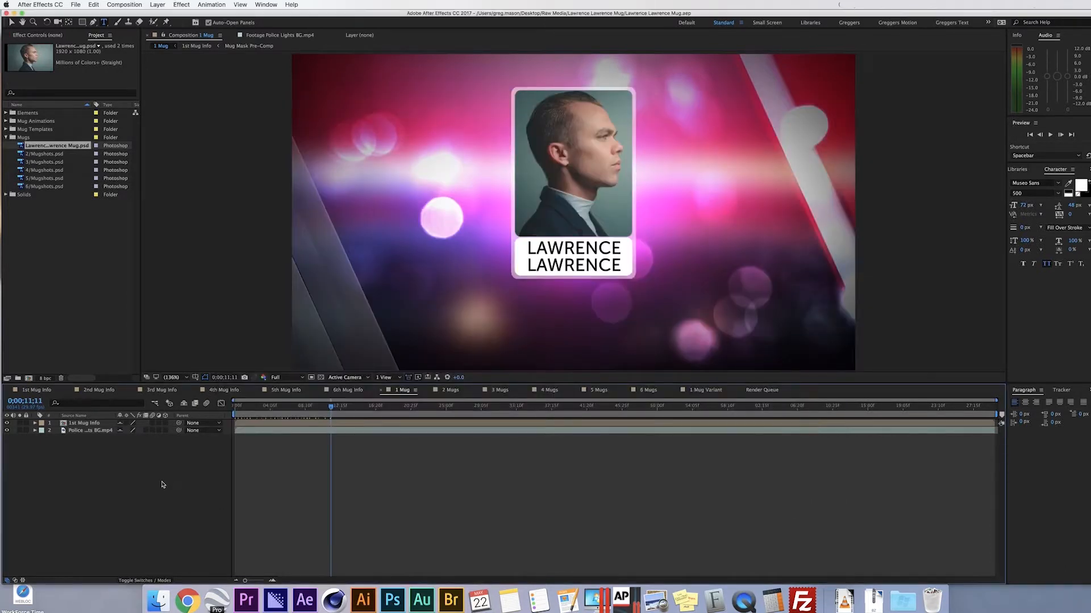
# - Review the 1 Mug Variant animation from the start to the larger-photo frame, then select Master Null
pyautogui.click(707, 391)
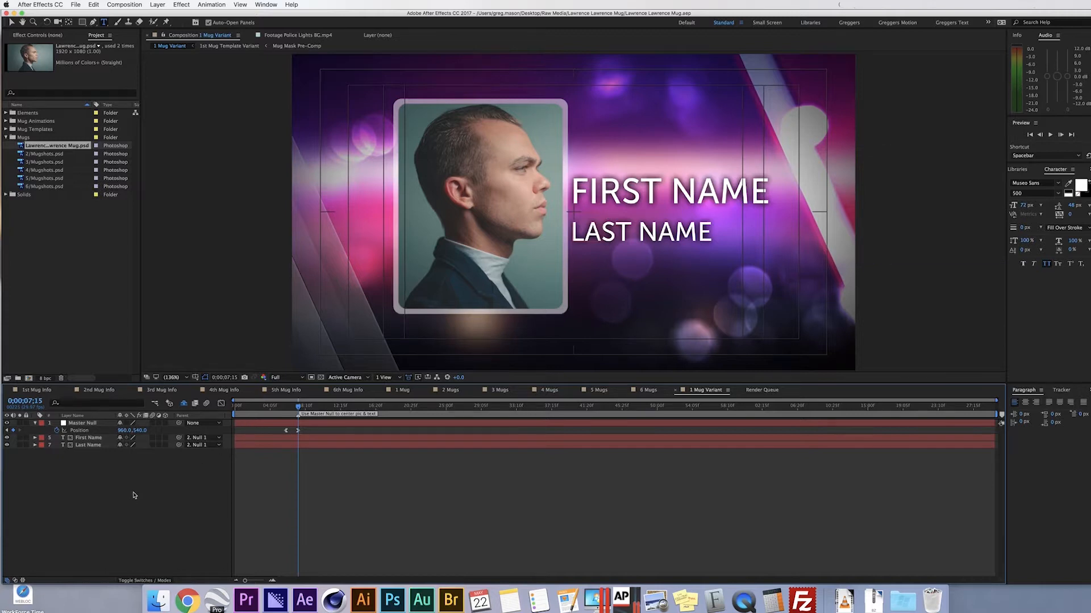
pyautogui.press('Home')
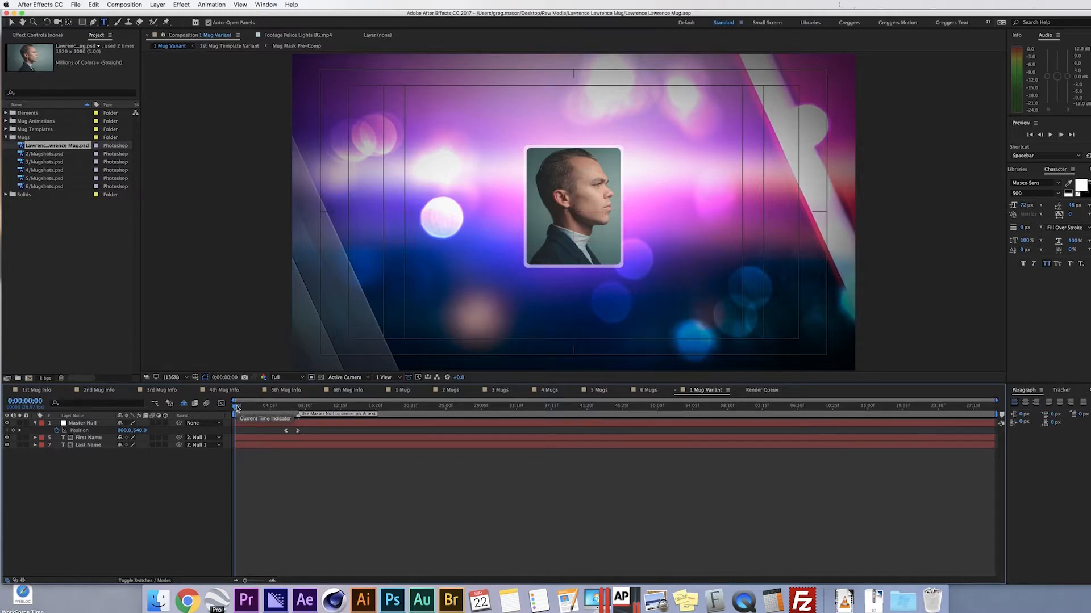
pyautogui.moveTo(237, 408); pyautogui.dragTo(305, 408)
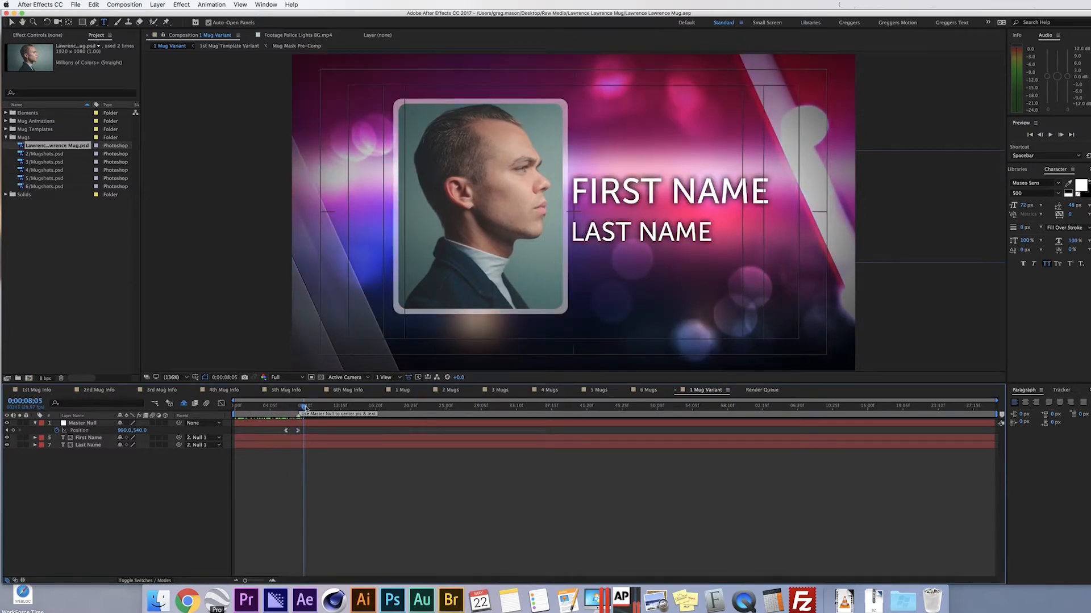
pyautogui.moveTo(305, 407); pyautogui.dragTo(304, 408)
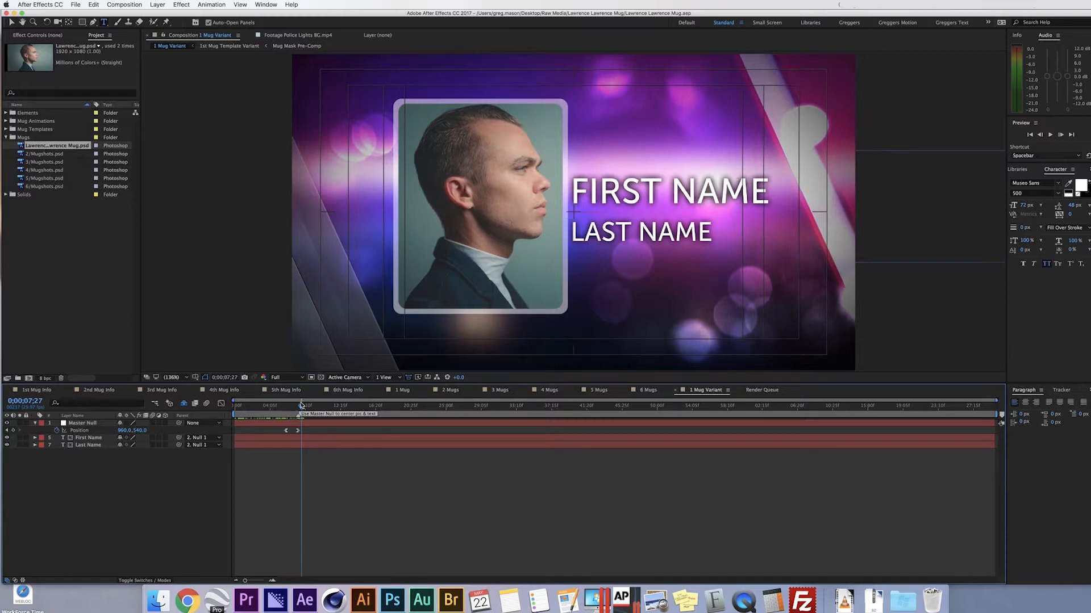
pyautogui.click(97, 424)
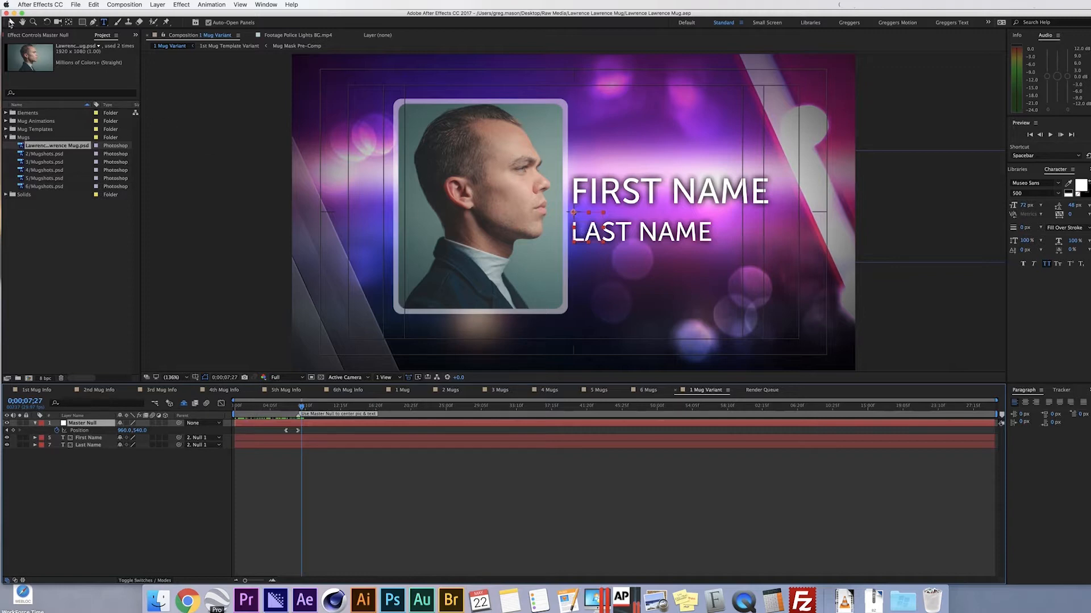
# - At frame 0;00;07;15, try shifting the portrait group left, then undo to Position 960.0, 540.0
pyautogui.click(10, 23)
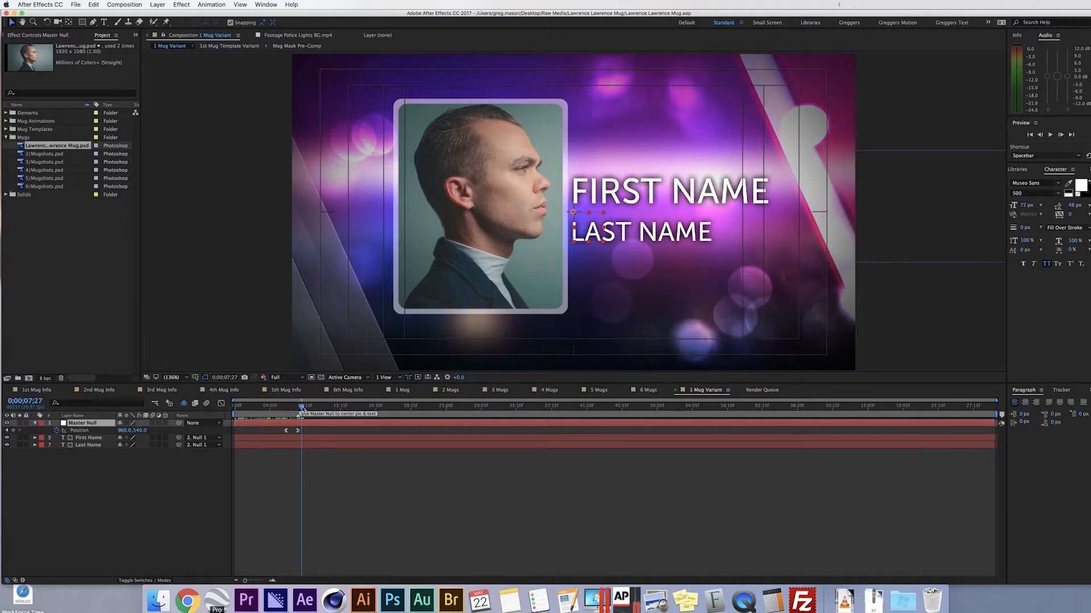
pyautogui.moveTo(302, 407); pyautogui.dragTo(298, 407)
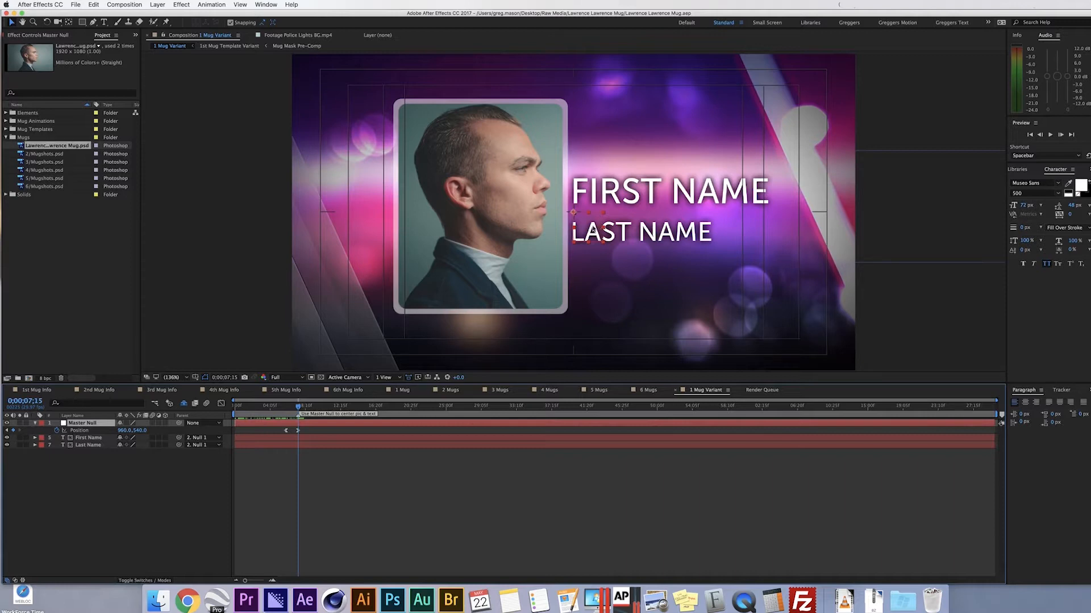
pyautogui.moveTo(599, 223); pyautogui.dragTo(628, 228)
pyautogui.press('super+z')
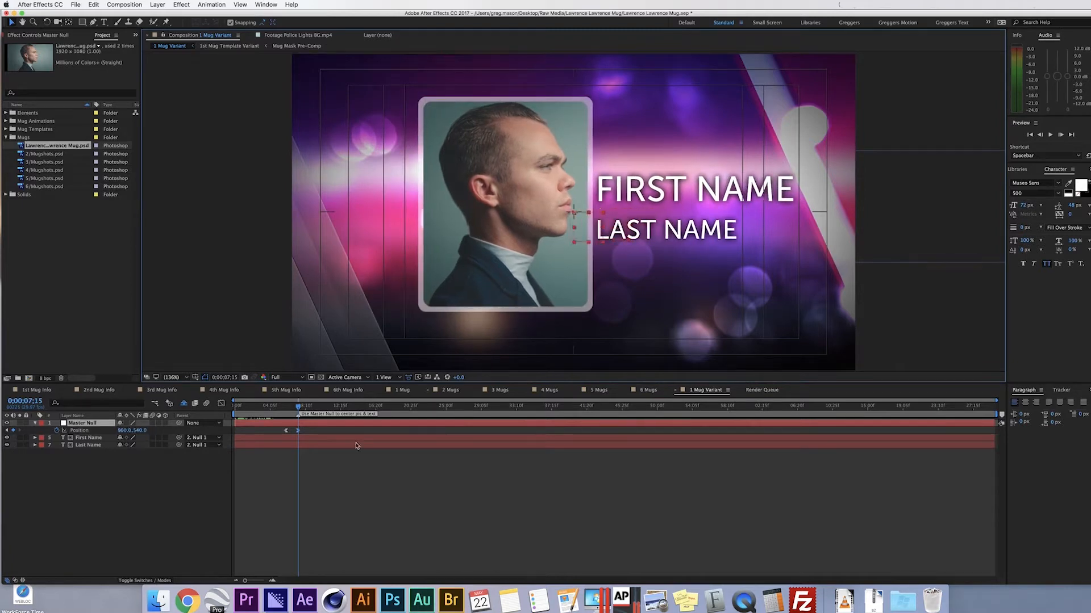
pyautogui.moveTo(298, 432)
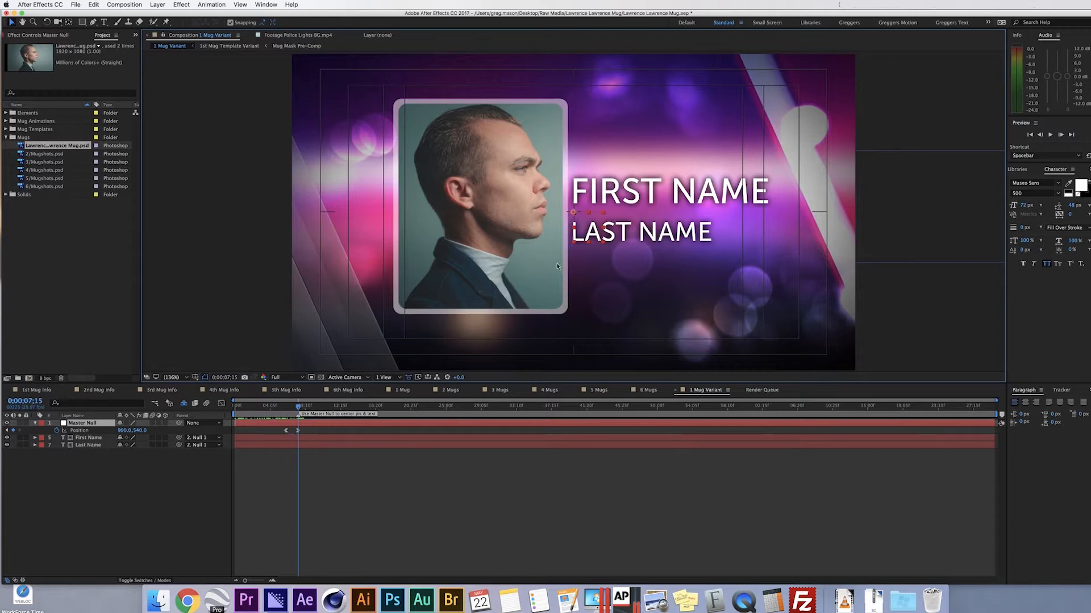
# - Overwrite the FIRST NAME and LAST NAME placeholders with the subject's first and last names
pyautogui.click(92, 437)
pyautogui.click(104, 22)
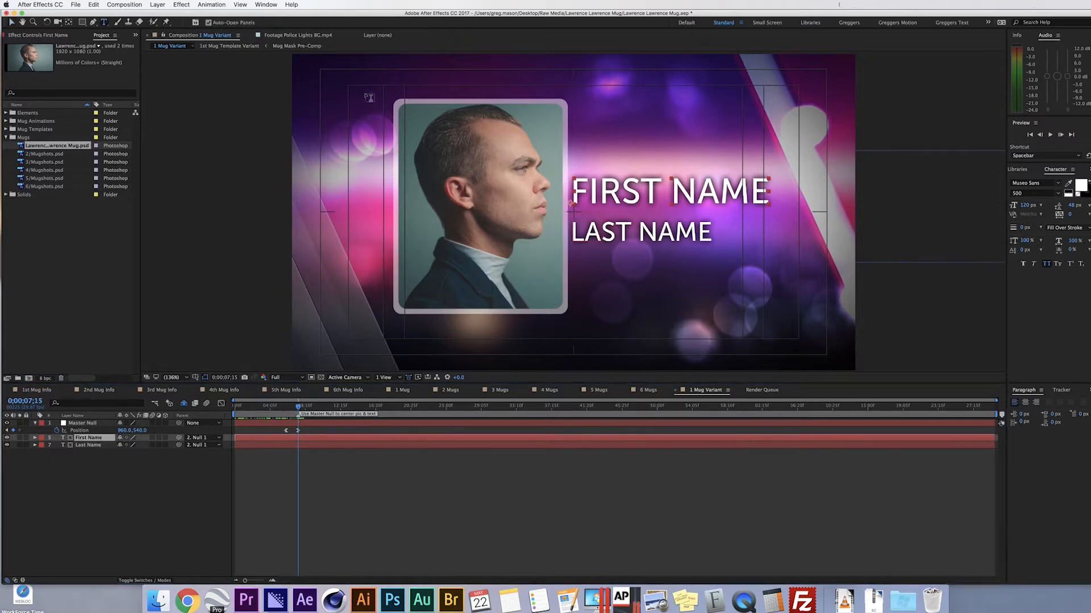
pyautogui.moveTo(573, 184); pyautogui.dragTo(824, 205)
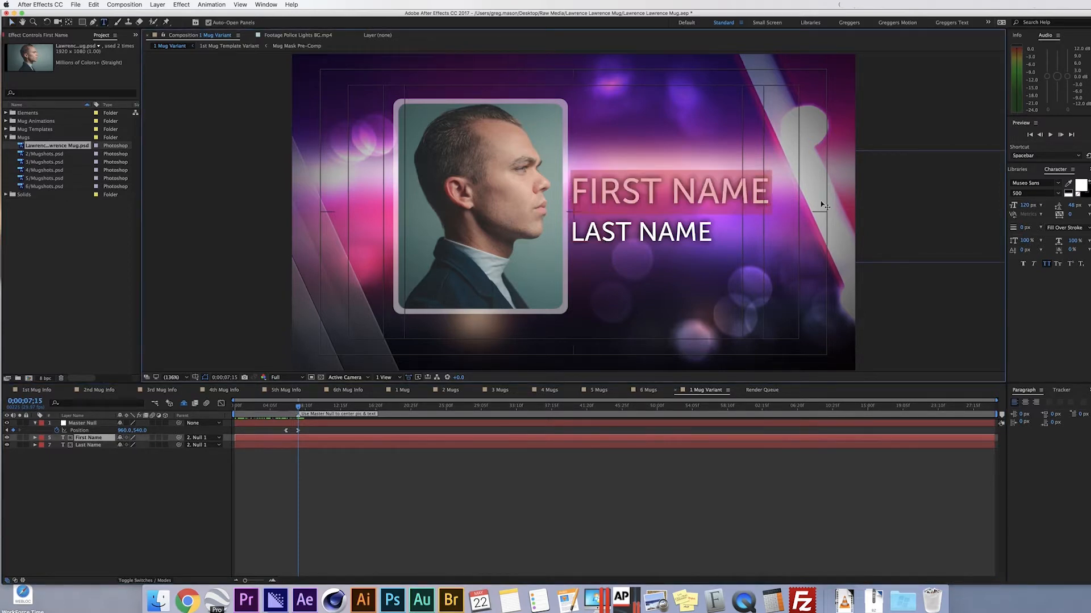
pyautogui.doubleClick(89, 444)
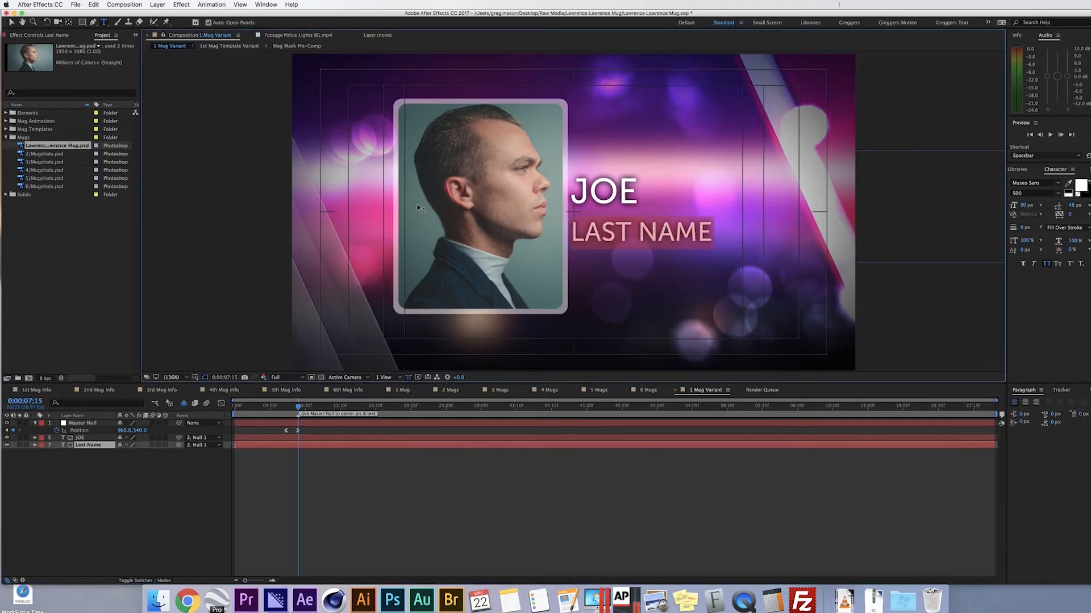
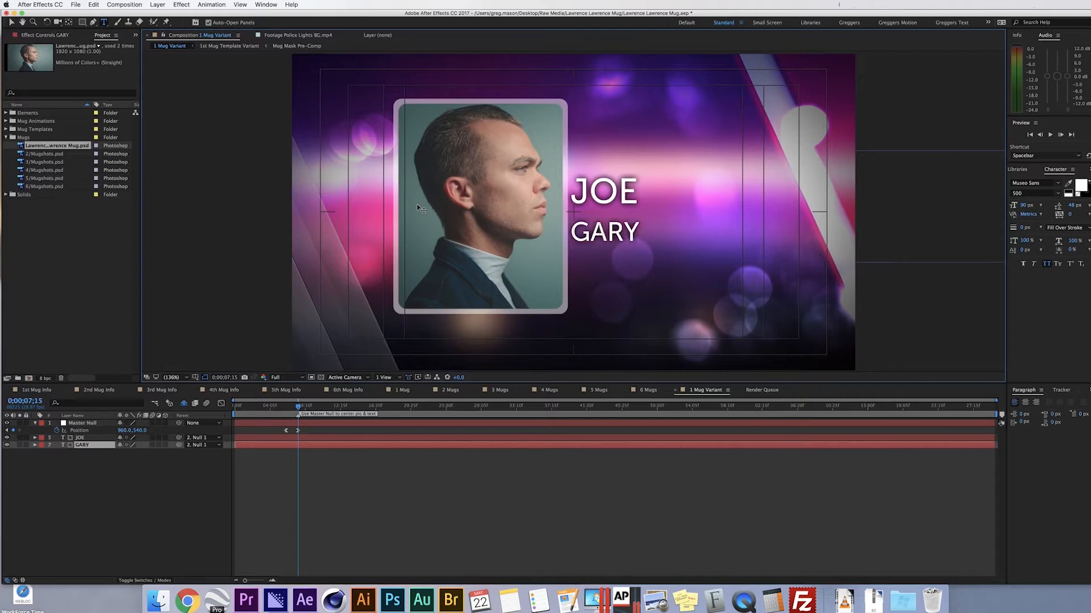
pyautogui.click(12, 22)
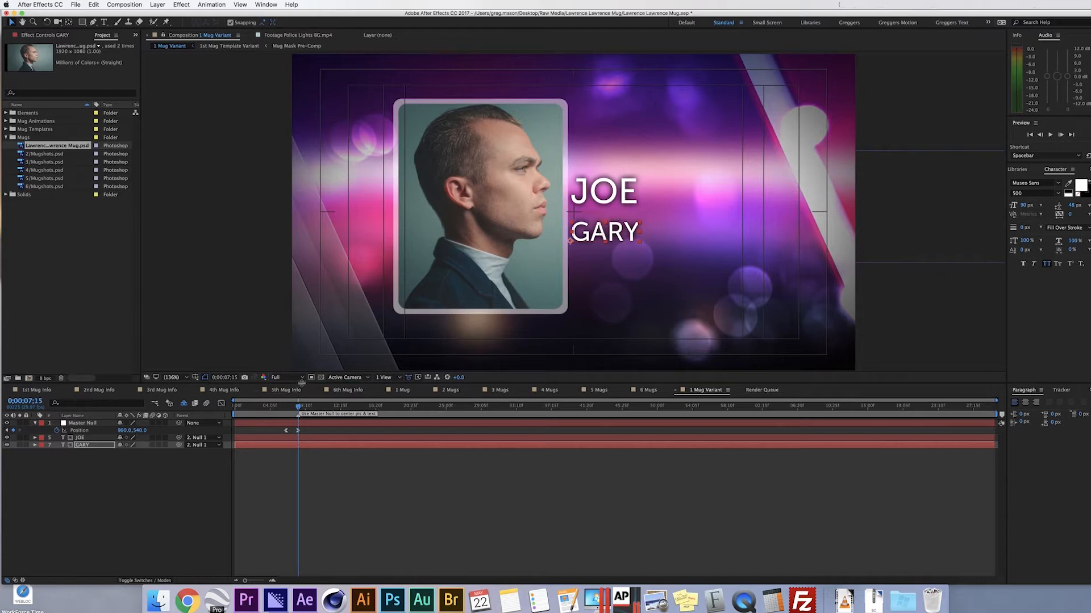
# - Drag the Master Null right until the portrait and names sit at Position 1137.6, 540.0
pyautogui.click(105, 426)
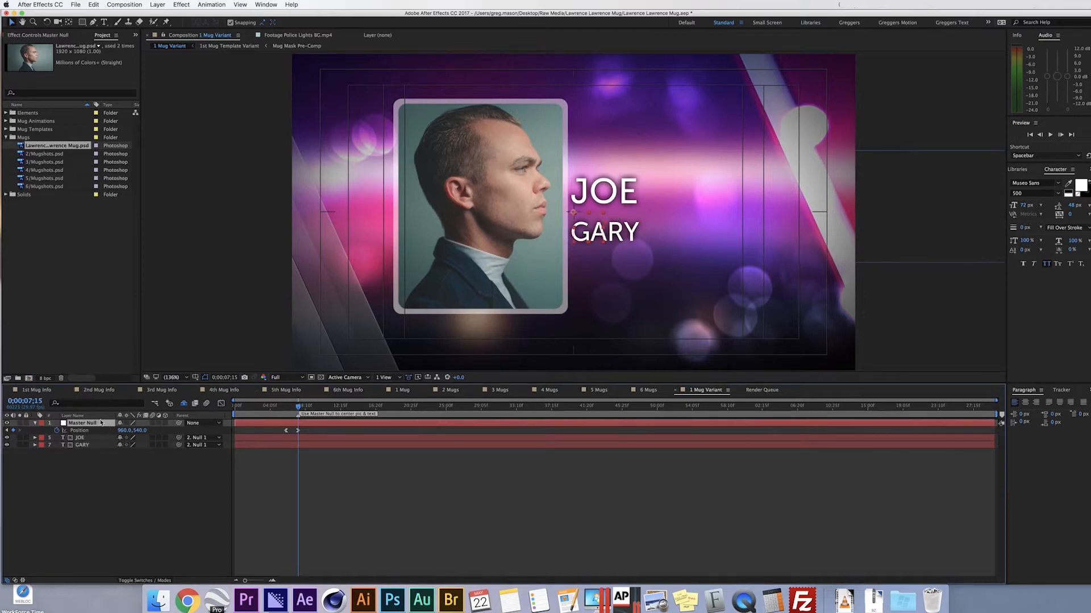
pyautogui.click(593, 226)
pyautogui.click(598, 225)
pyautogui.moveTo(599, 225); pyautogui.dragTo(639, 227)
pyautogui.press('super+z')
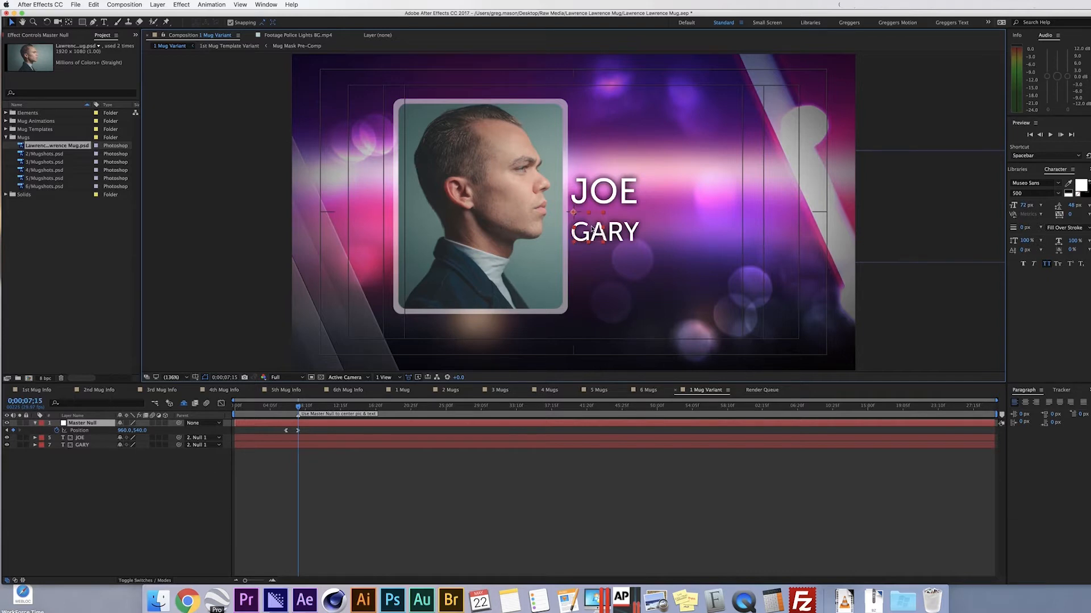
pyautogui.moveTo(594, 228); pyautogui.dragTo(639, 228)
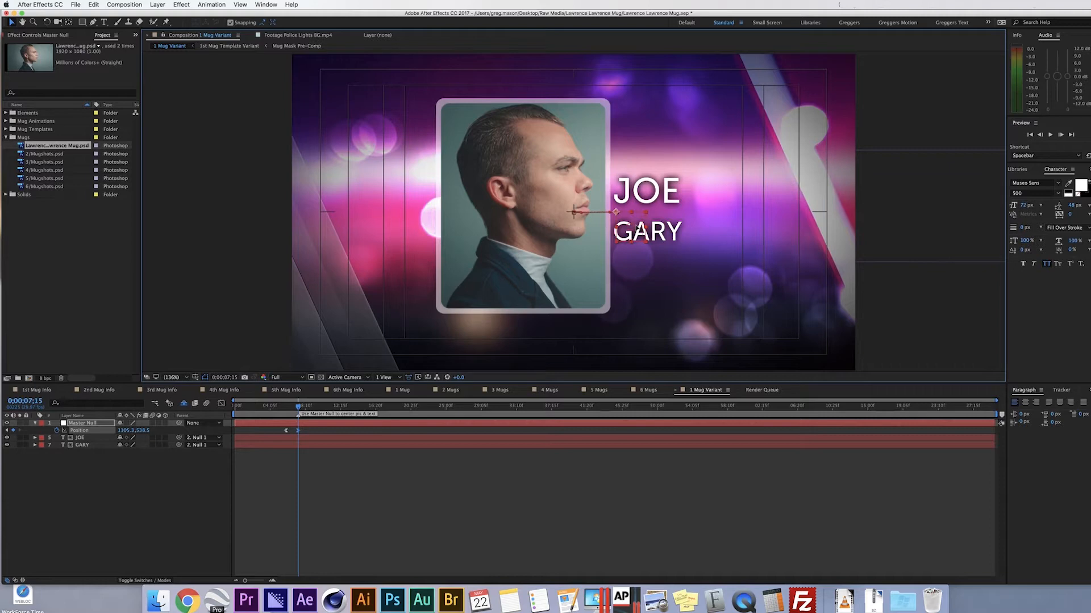
pyautogui.moveTo(638, 225)
pyautogui.mouseDown()
pyautogui.moveTo(647, 219)
pyautogui.moveTo(644, 228)
pyautogui.mouseUp()
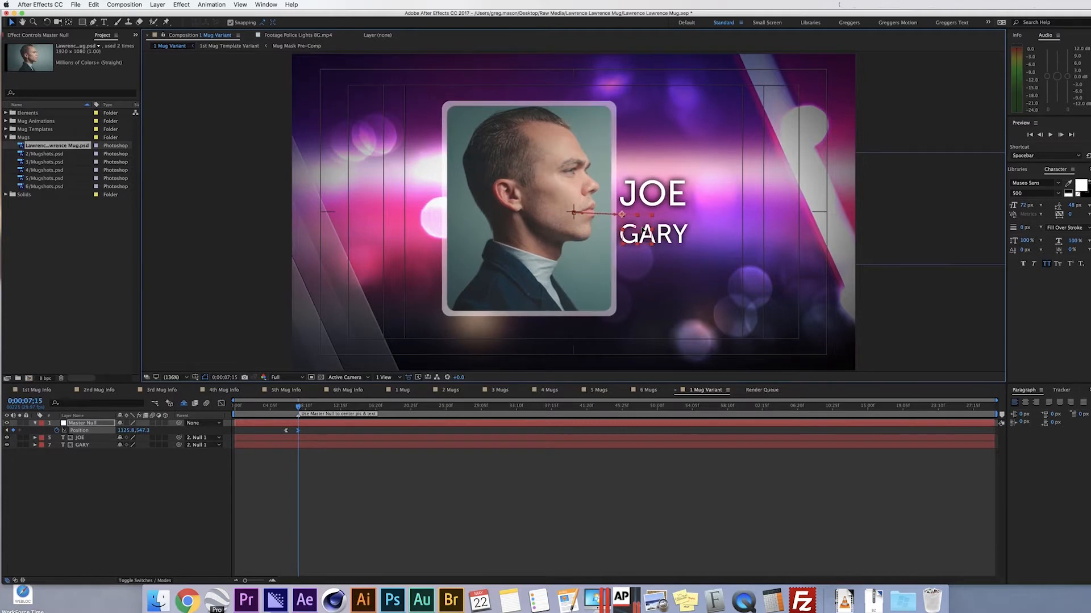
pyautogui.moveTo(643, 229); pyautogui.dragTo(643, 227)
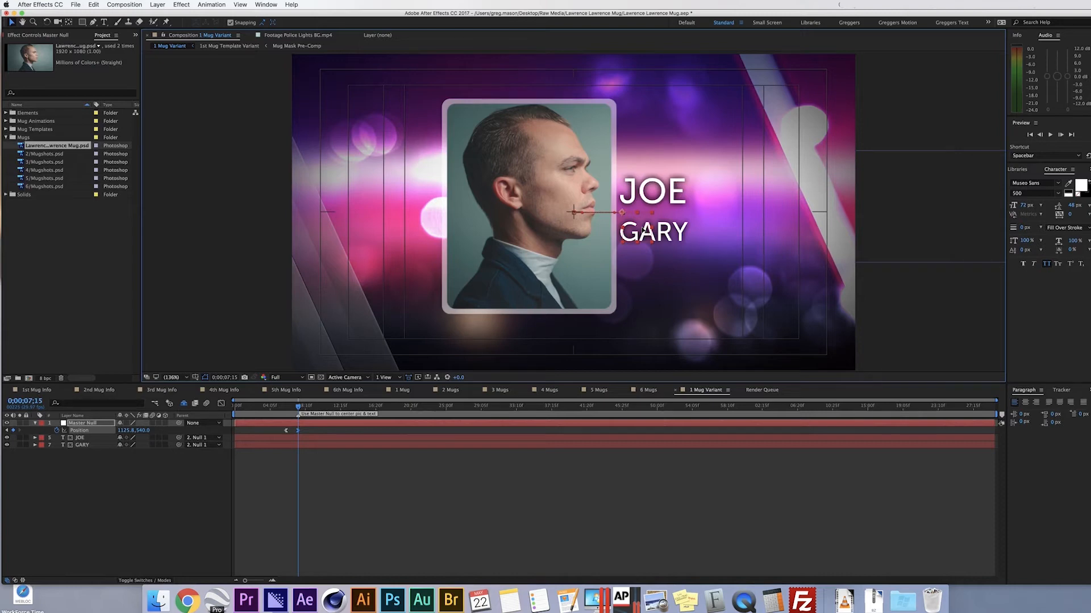
pyautogui.moveTo(646, 230); pyautogui.dragTo(649, 230)
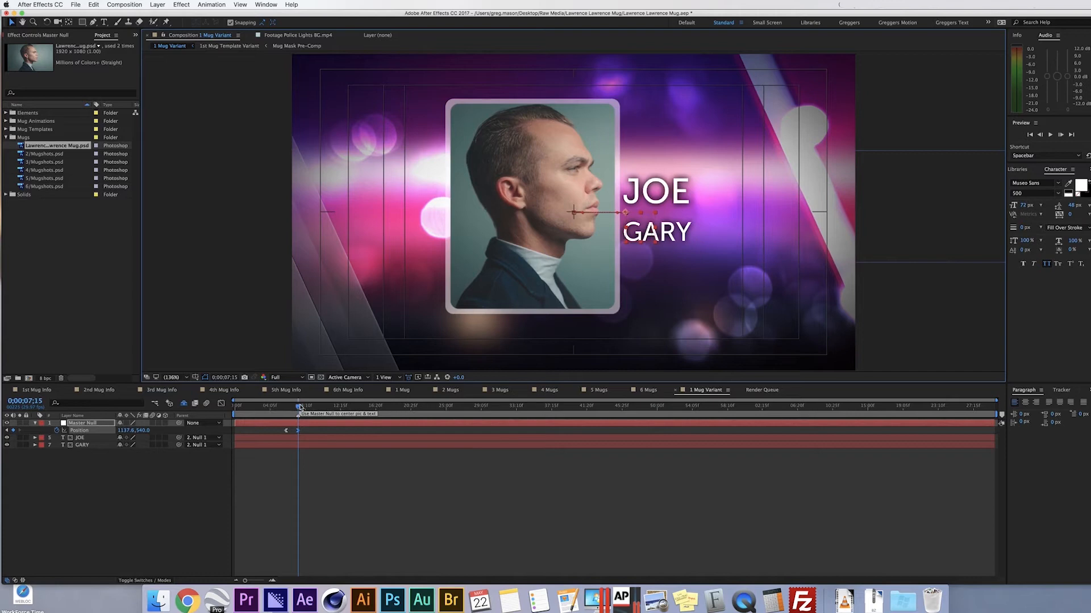
# - Scrub back to 0;00;04;24 to check the animation, keeping Position 1137.6 after a trial move
pyautogui.click(297, 407)
pyautogui.moveTo(298, 407)
pyautogui.mouseDown()
pyautogui.moveTo(279, 408)
pyautogui.moveTo(315, 408)
pyautogui.moveTo(299, 408)
pyautogui.mouseUp()
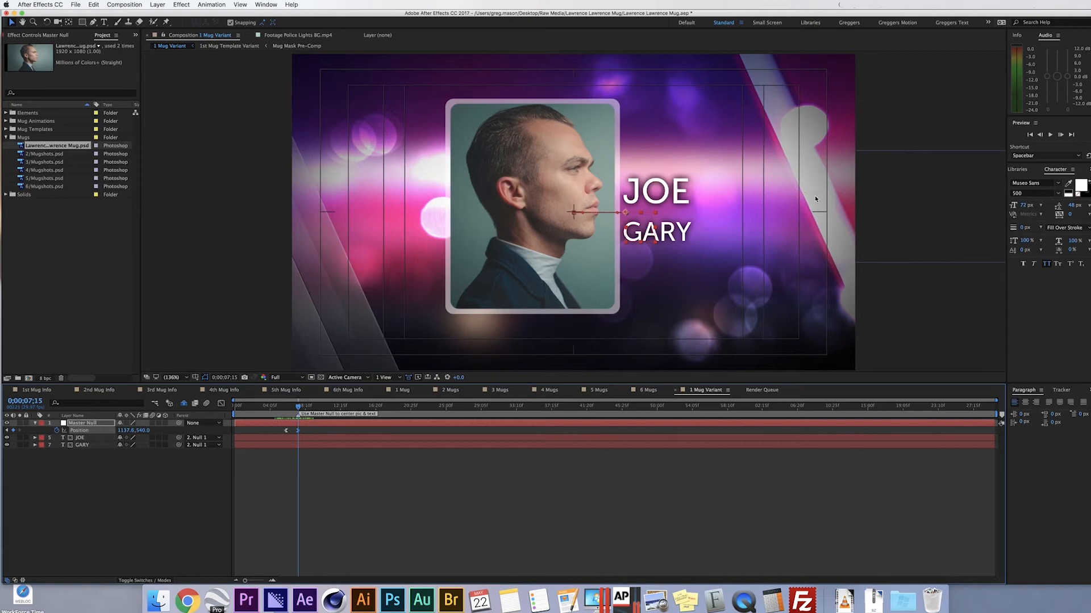
pyautogui.moveTo(640, 232); pyautogui.dragTo(585, 232)
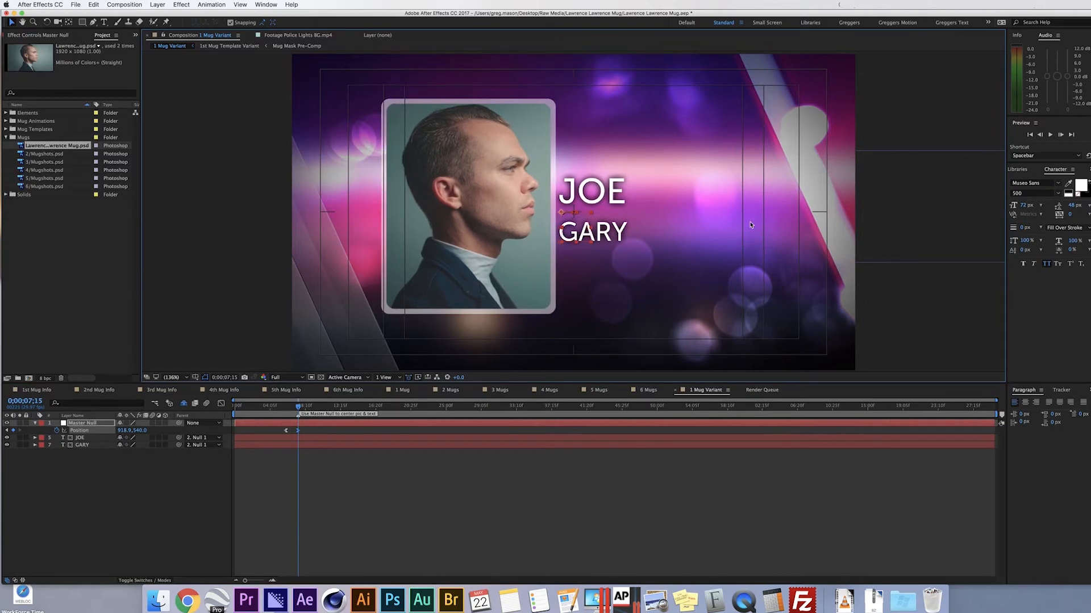
pyautogui.press('super+z')
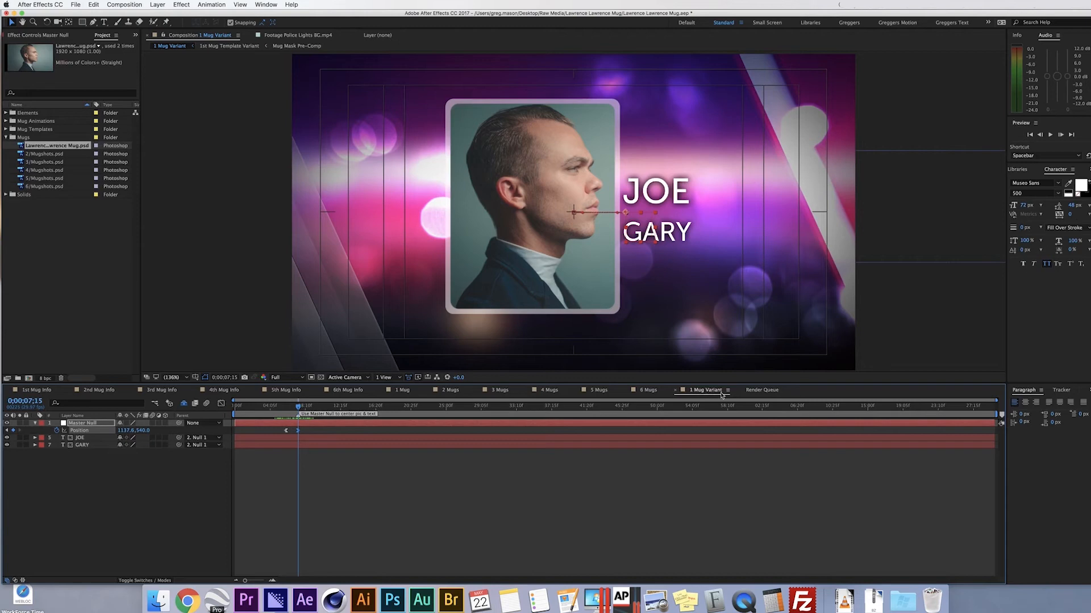
pyautogui.click(126, 4)
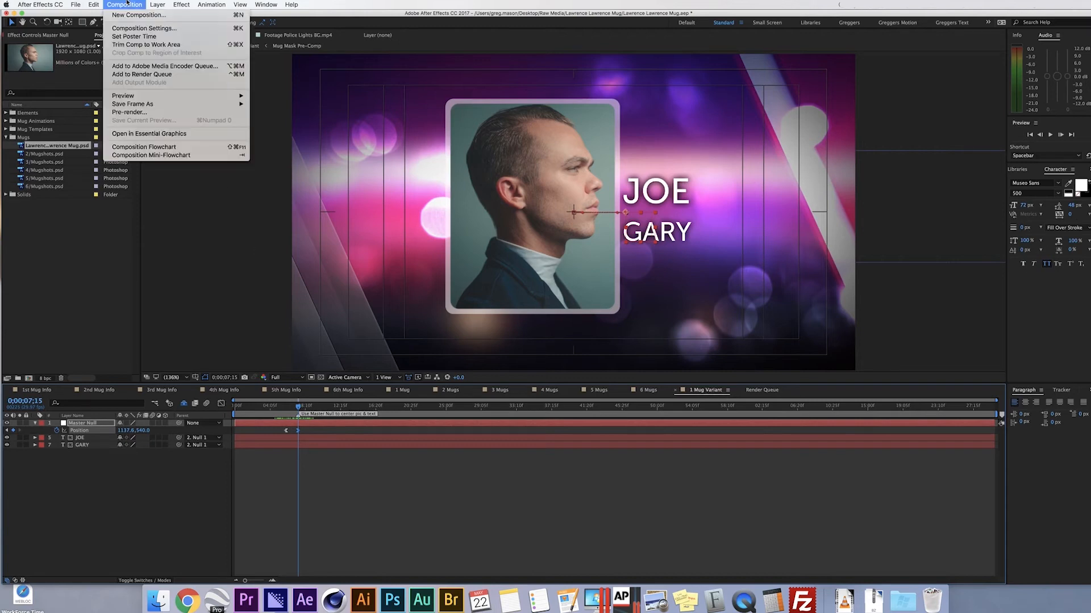
# - Rename the composition to the subject's name followed by 'Mug', then queue it in Media Encoder
pyautogui.click(128, 28)
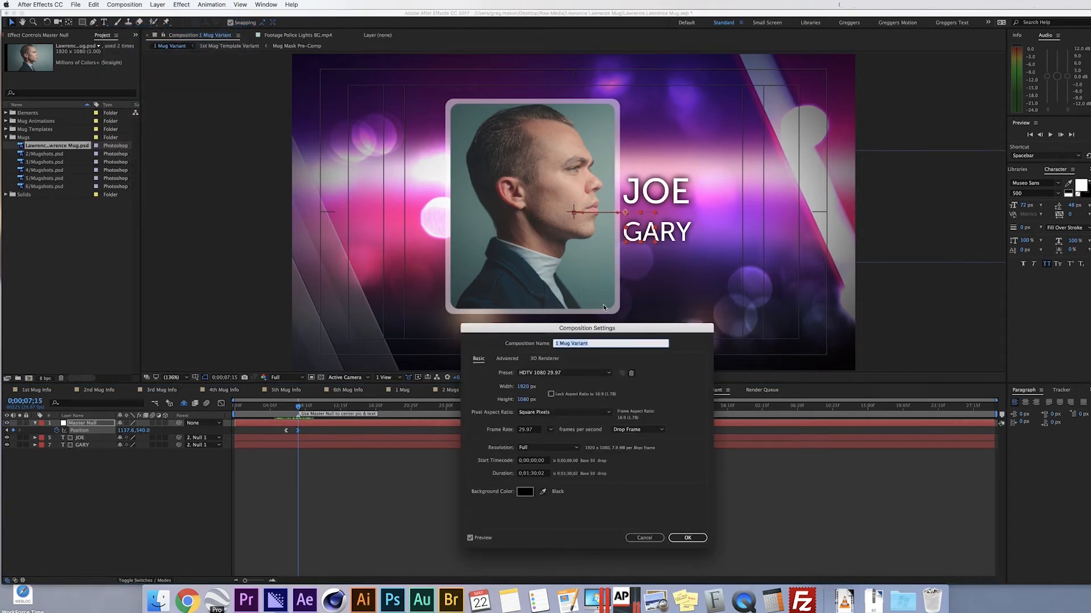
pyautogui.click(687, 538)
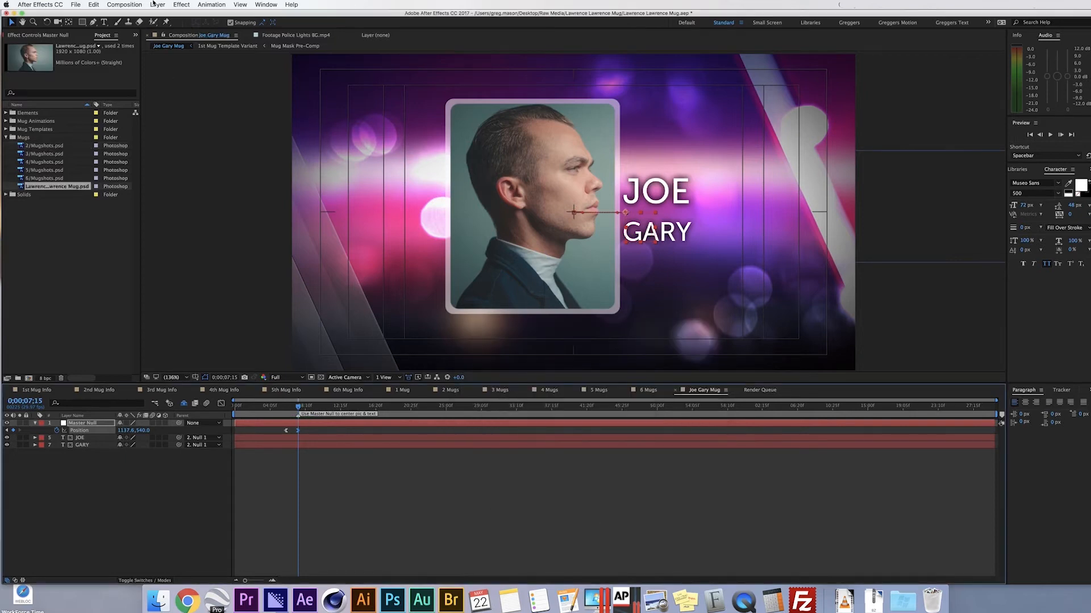
pyautogui.click(125, 5)
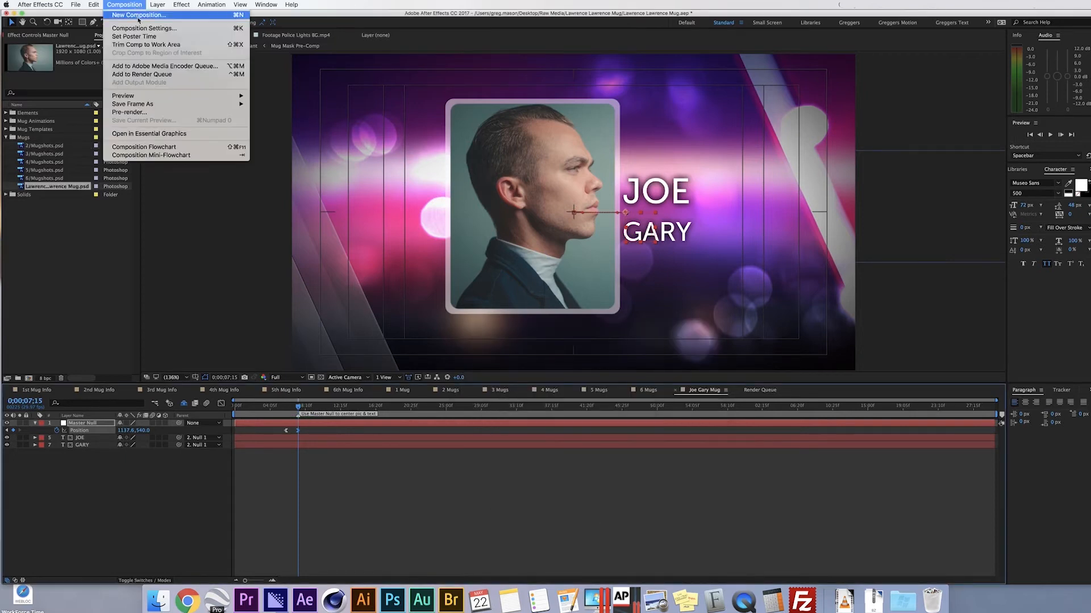
pyautogui.click(154, 65)
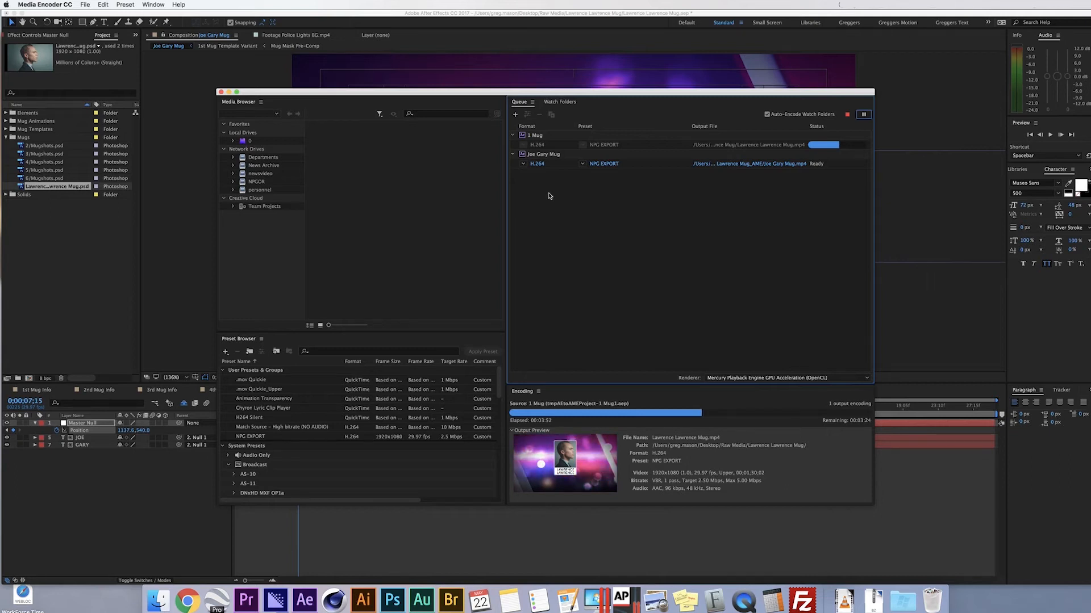
# - Remove the newly added variant job from Media Encoder's queue and minimize Media Encoder
pyautogui.click(548, 156)
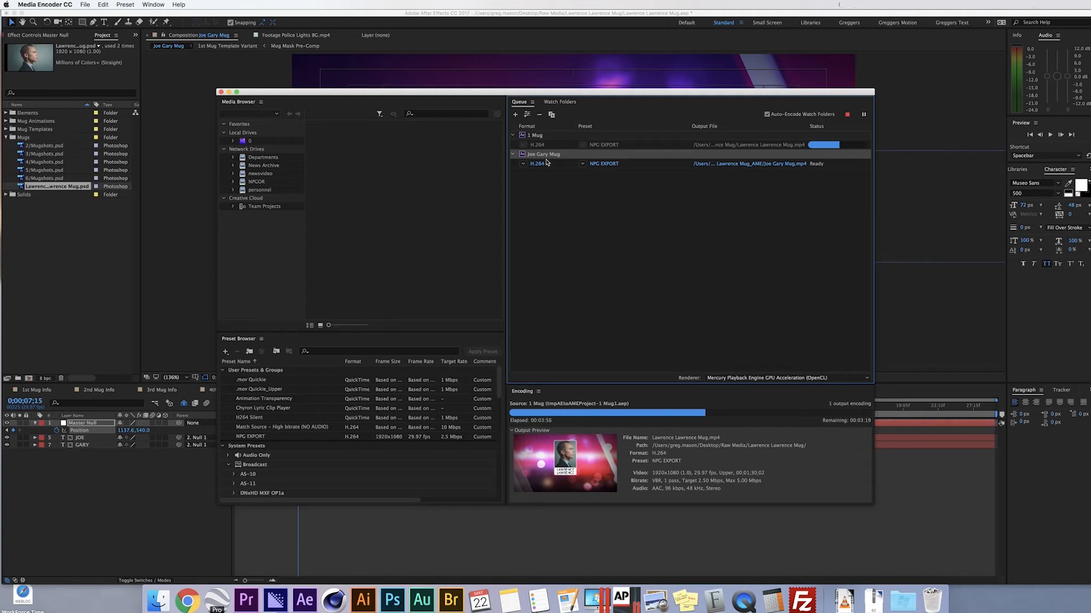
pyautogui.click(539, 115)
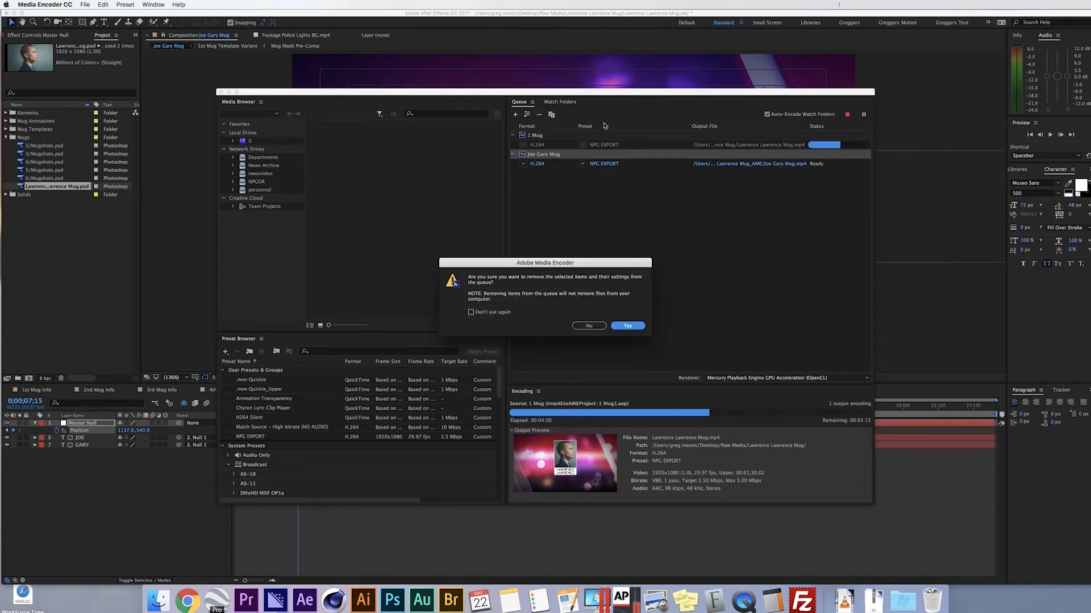
pyautogui.click(628, 326)
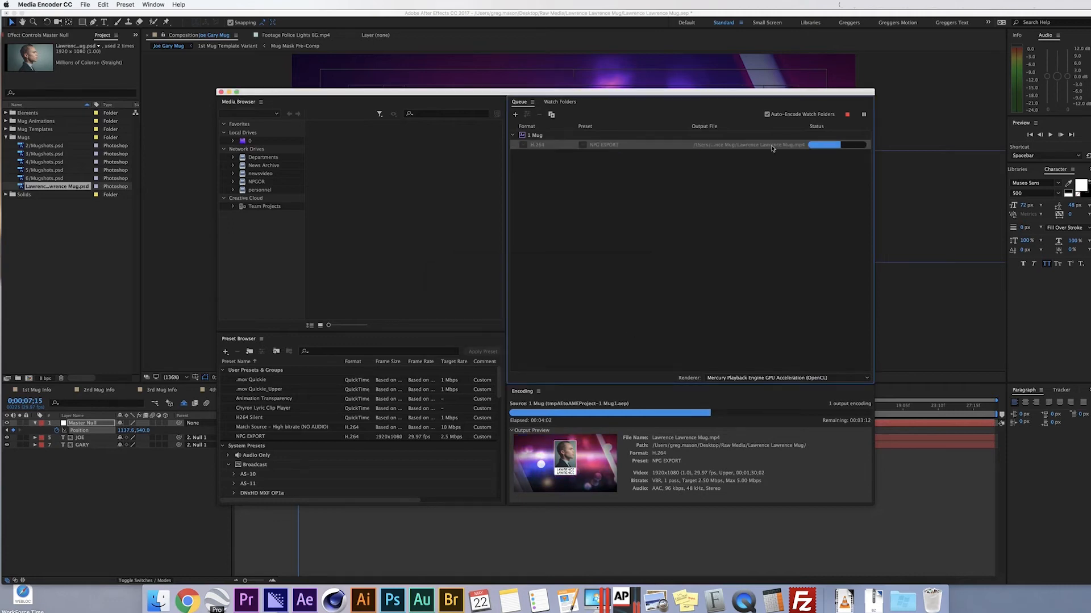
pyautogui.click(229, 92)
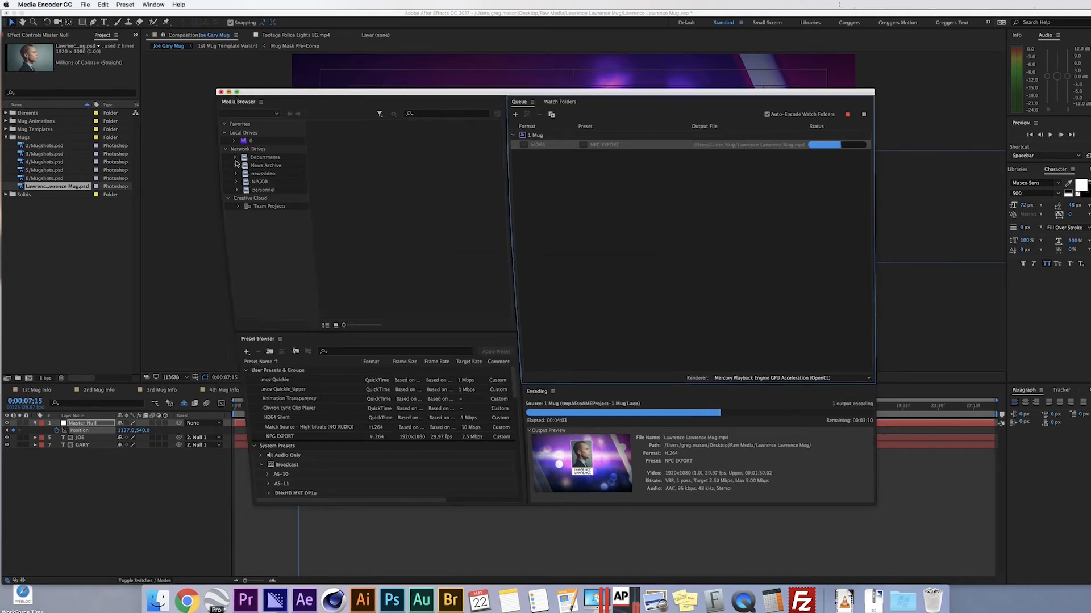